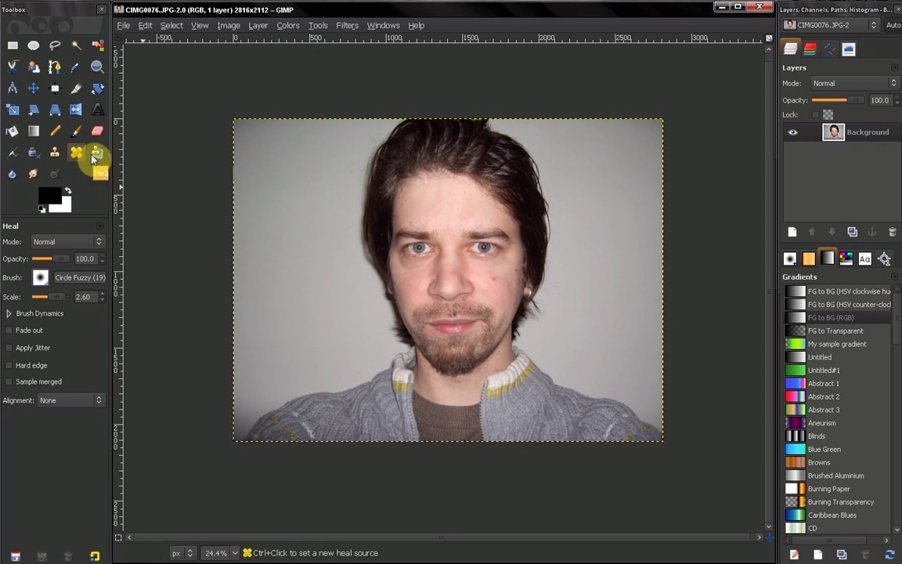
Crop the portrait to a 1385×1753 vertical frame covering the head down to the collar
{"action": "left_click", "coordinate": [346, 25]}
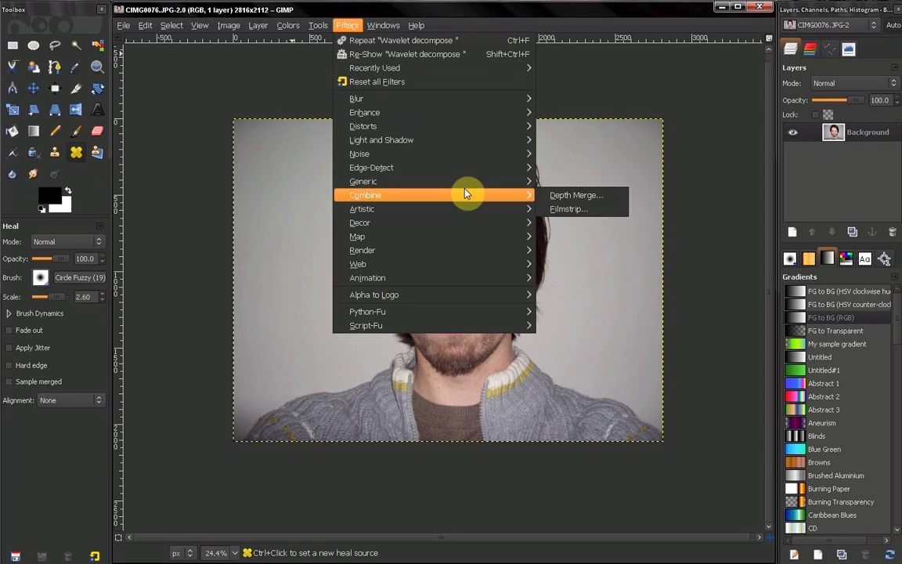
{"action": "mouse_move", "coordinate": [363, 180]}
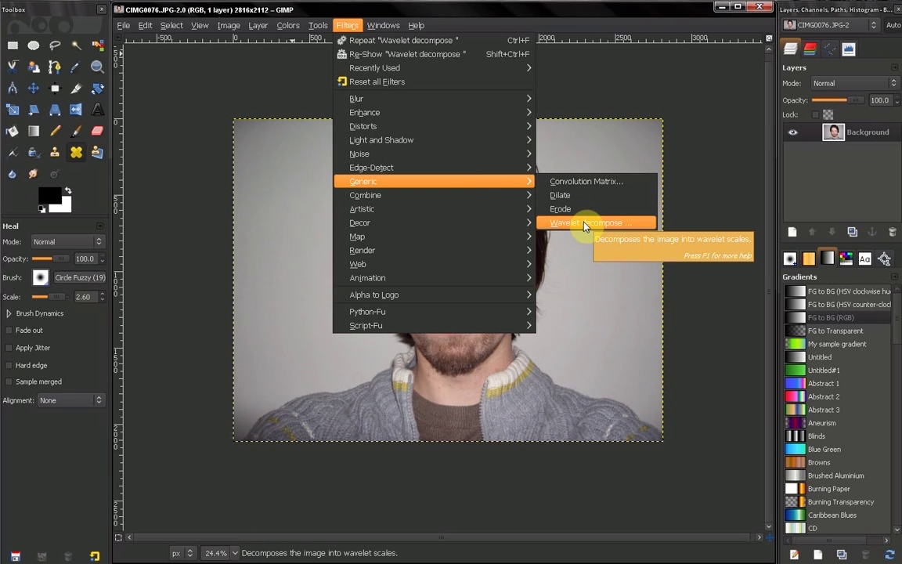
{"action": "left_click", "coordinate": [501, 14]}
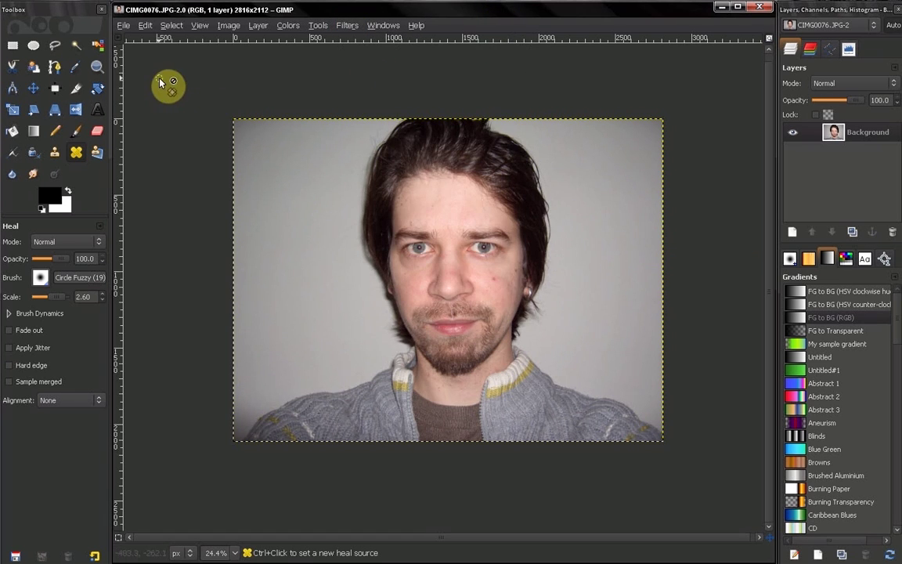
{"action": "left_click", "coordinate": [75, 88]}
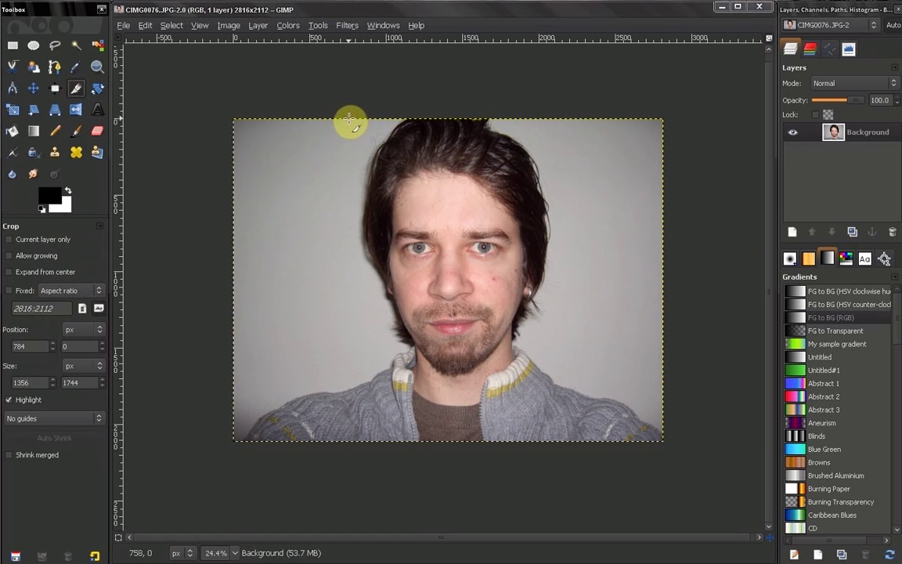
{"action": "left_click_drag", "start_coordinate": [352, 119], "coordinate": [572, 382]}
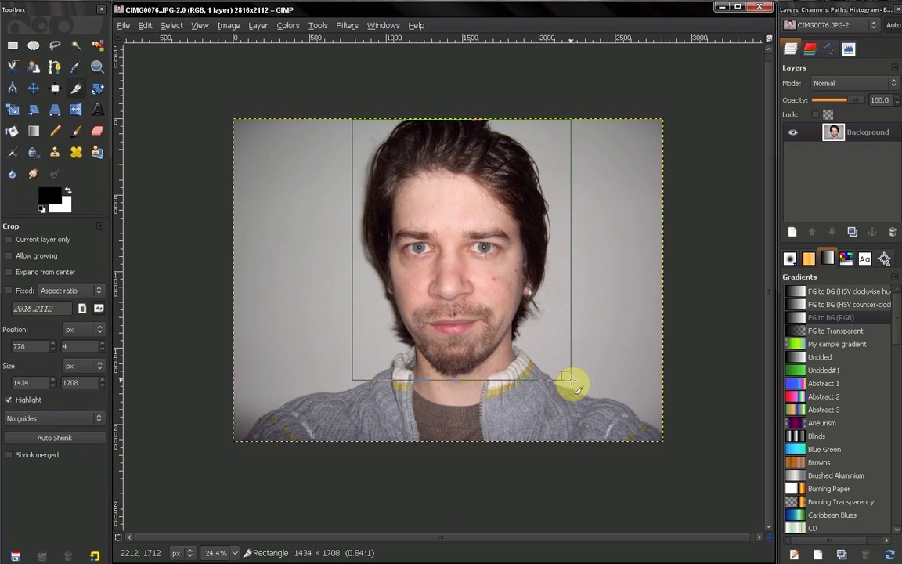
{"action": "left_click_drag", "start_coordinate": [572, 382], "coordinate": [563, 376]}
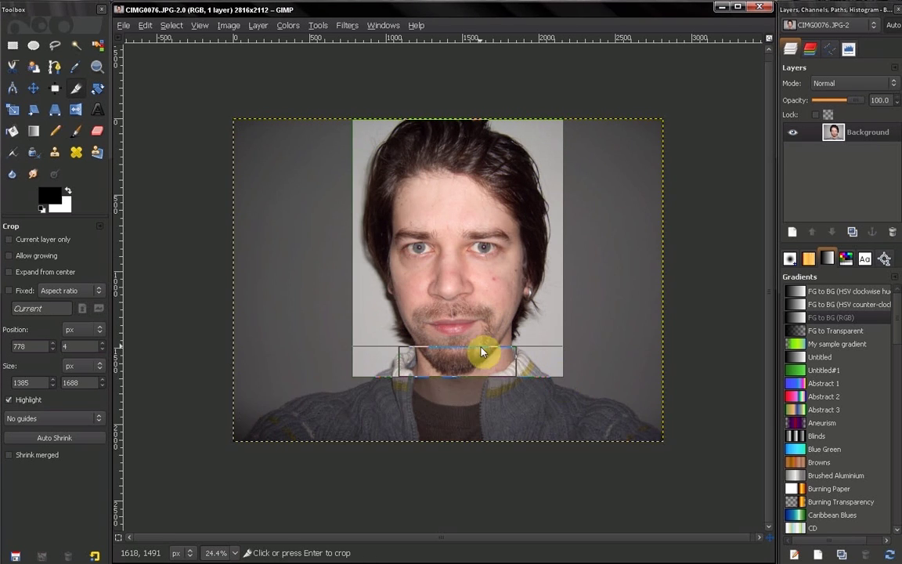
{"action": "left_click_drag", "start_coordinate": [474, 358], "coordinate": [473, 368]}
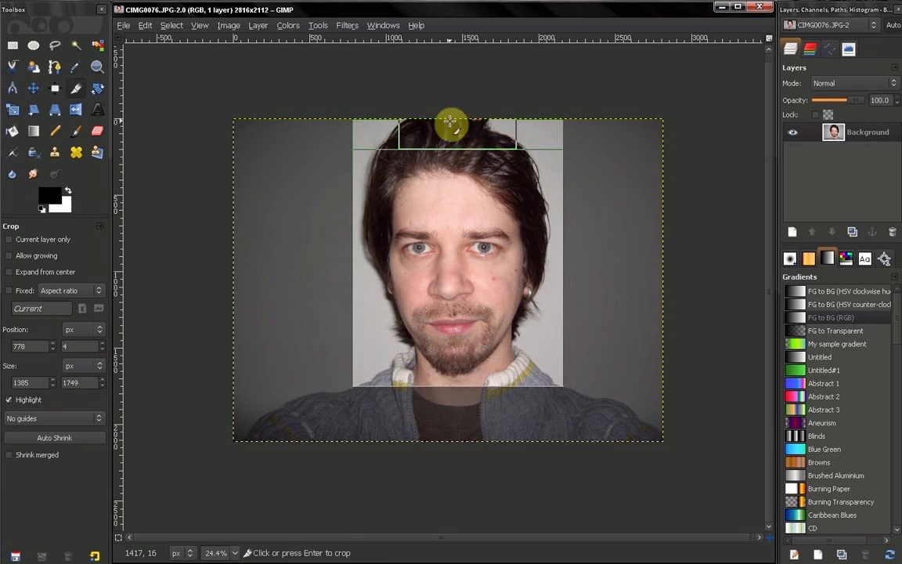
{"action": "left_click_drag", "start_coordinate": [448, 125], "coordinate": [451, 126]}
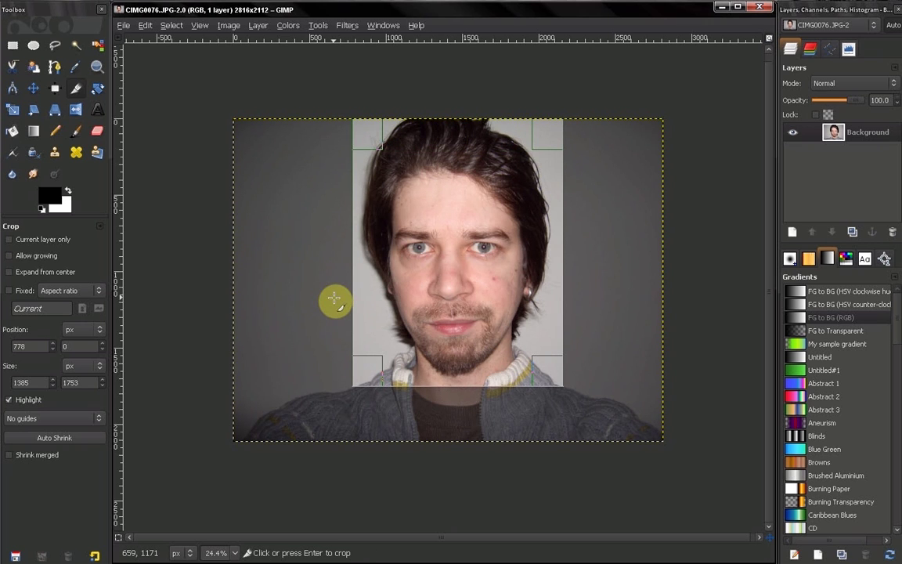
{"action": "key", "text": "Return"}
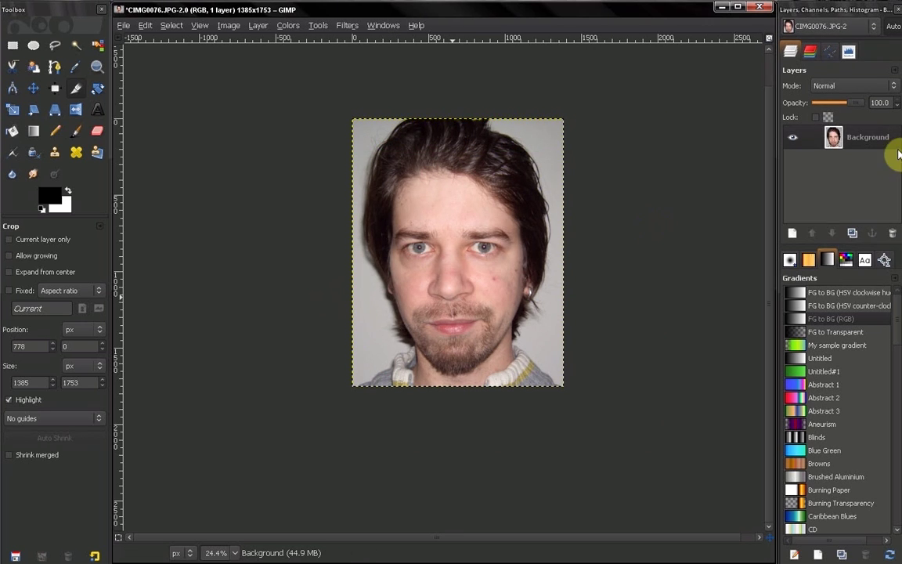
Duplicate the Background layer, hide the original, and make Background copy the active layer
{"action": "left_click", "coordinate": [844, 140]}
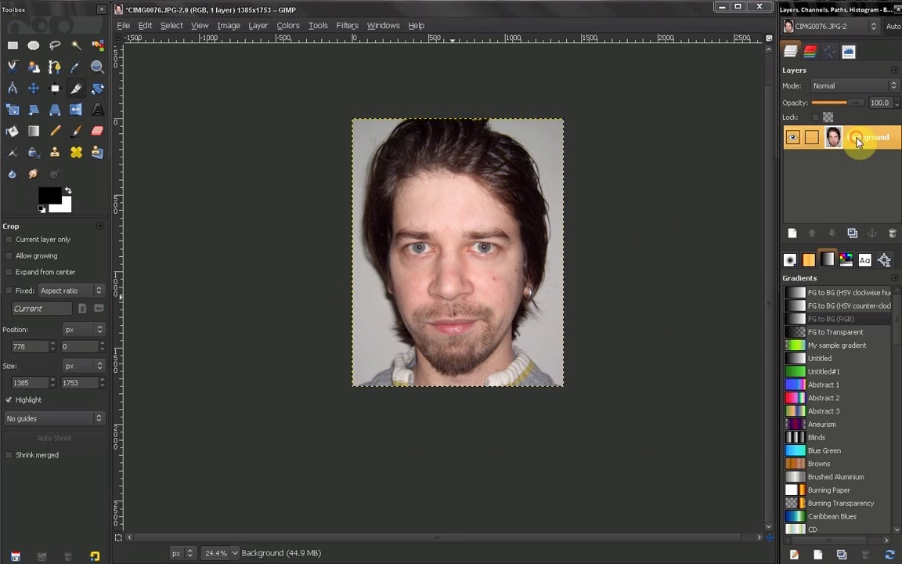
{"action": "left_click", "coordinate": [851, 234]}
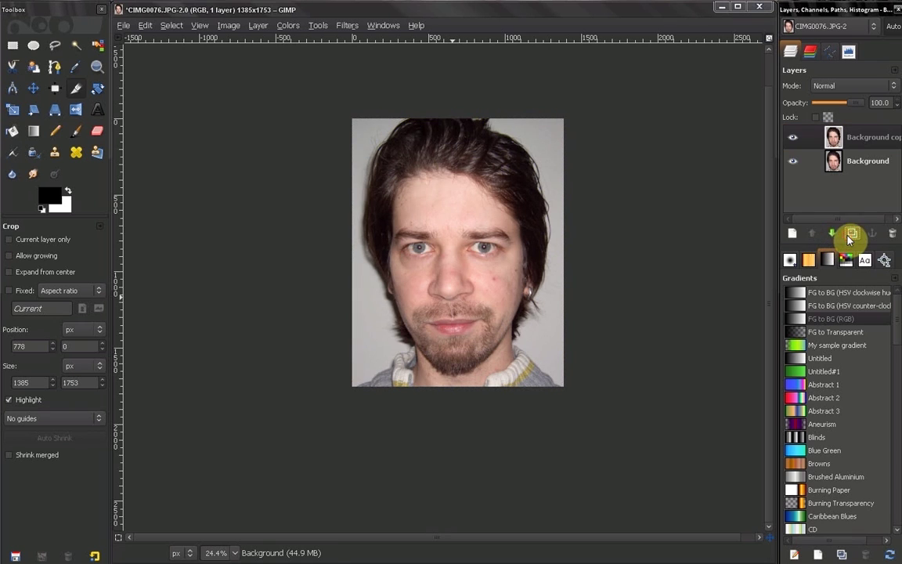
{"action": "left_click", "coordinate": [793, 162]}
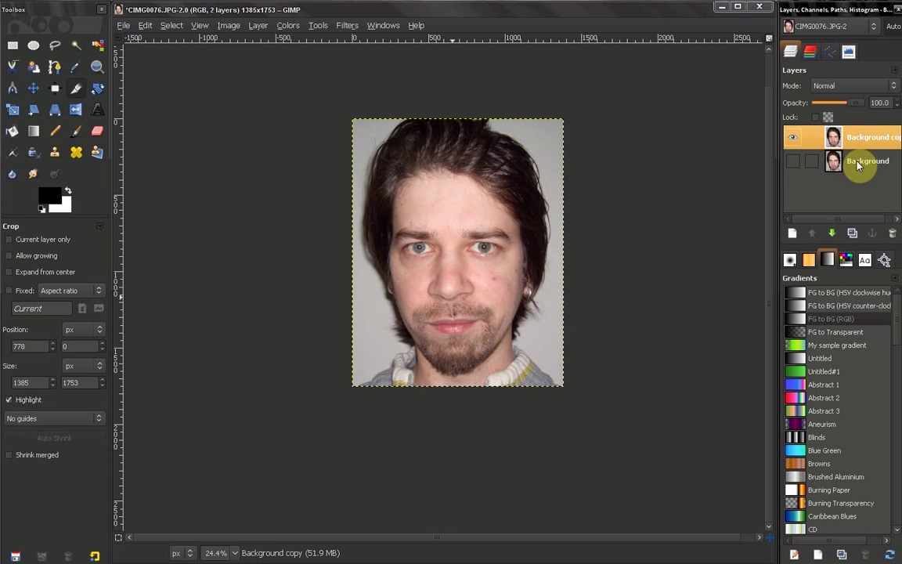
{"action": "left_click", "coordinate": [863, 137]}
{"action": "left_click", "coordinate": [769, 43]}
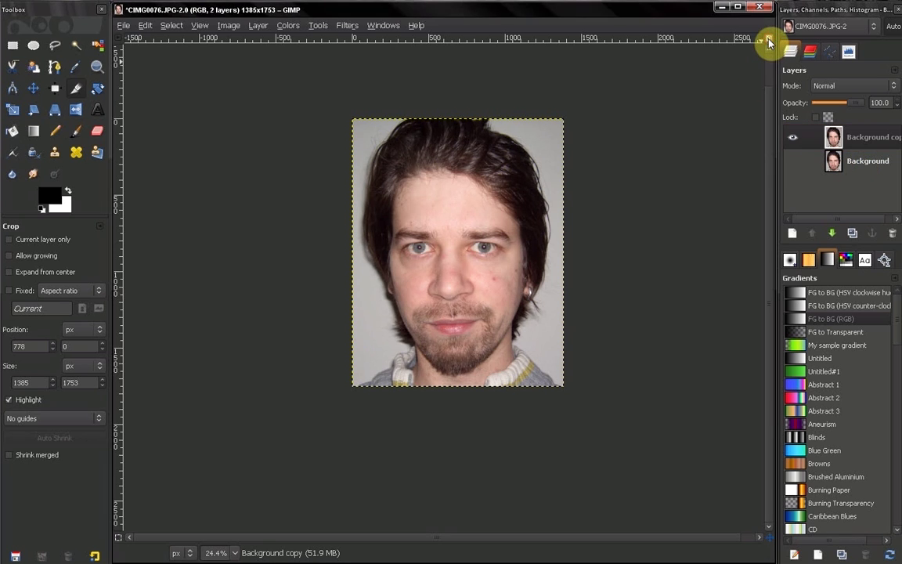
Clone clean nearby skin over the red cheek spot and the forehead blemishes
{"action": "left_click", "coordinate": [769, 43]}
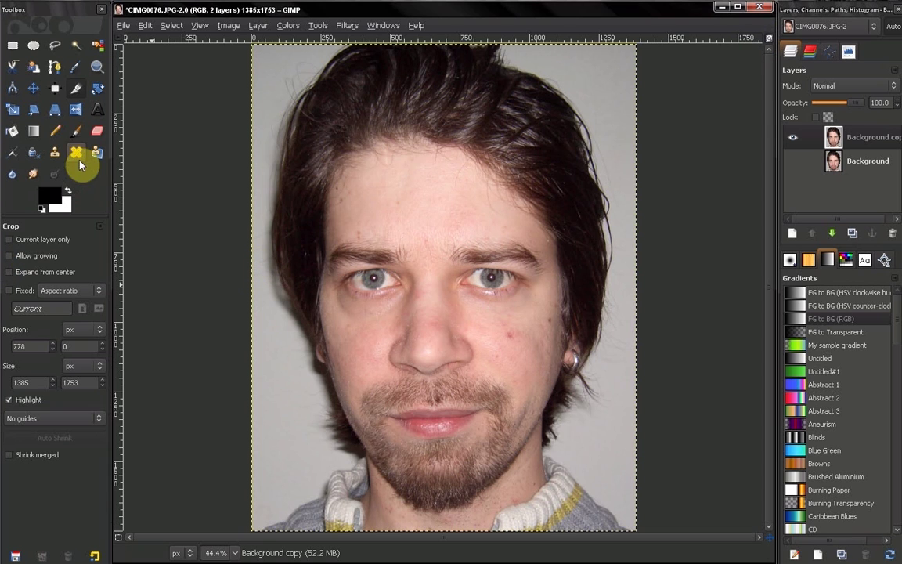
{"action": "left_click", "coordinate": [55, 152]}
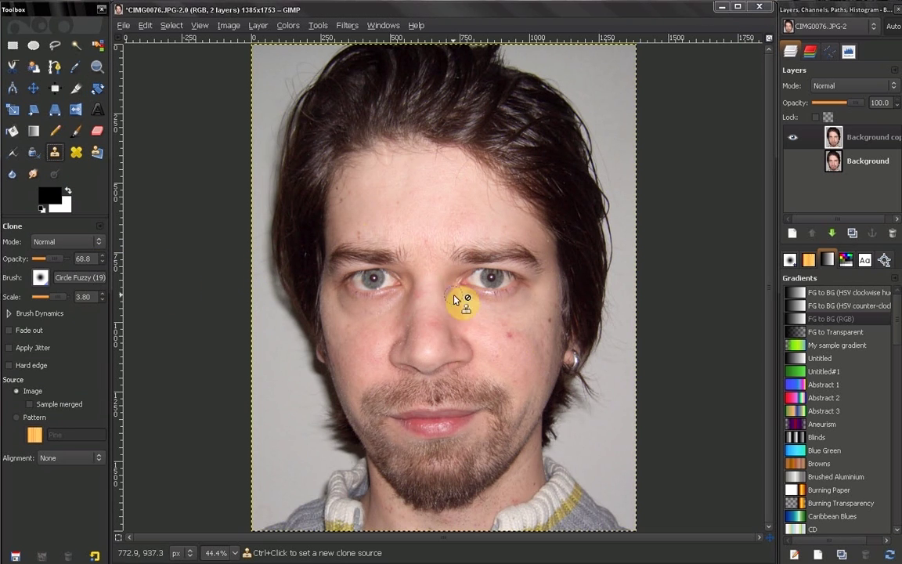
{"action": "left_click", "coordinate": [501, 362], "text": "ctrl"}
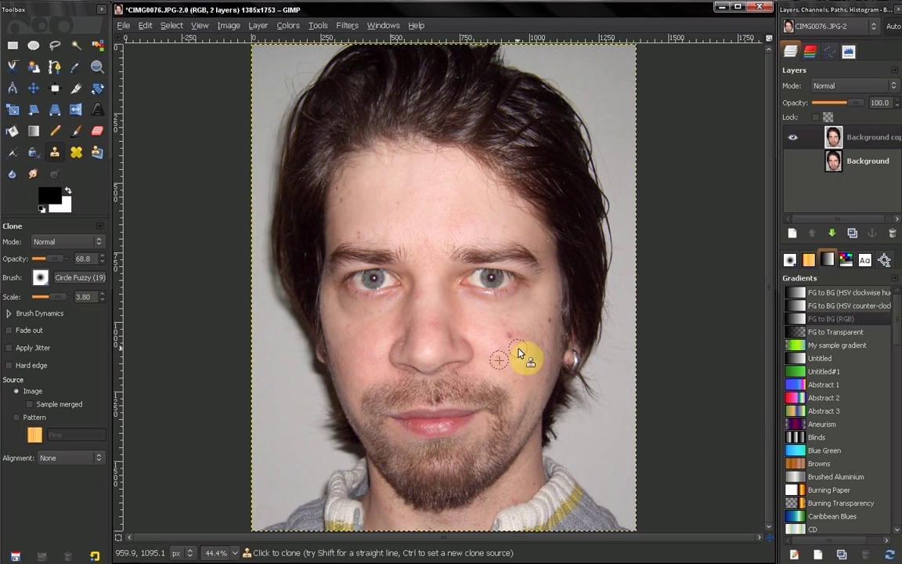
{"action": "left_click", "coordinate": [513, 342]}
{"action": "left_click", "coordinate": [370, 232]}
{"action": "left_click", "coordinate": [352, 195]}
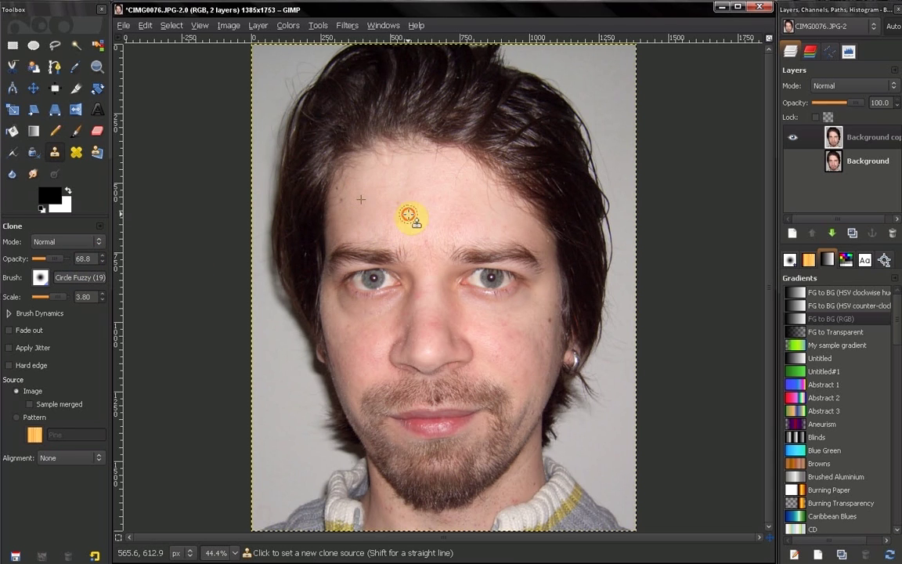
{"action": "left_click", "coordinate": [400, 207], "text": "ctrl"}
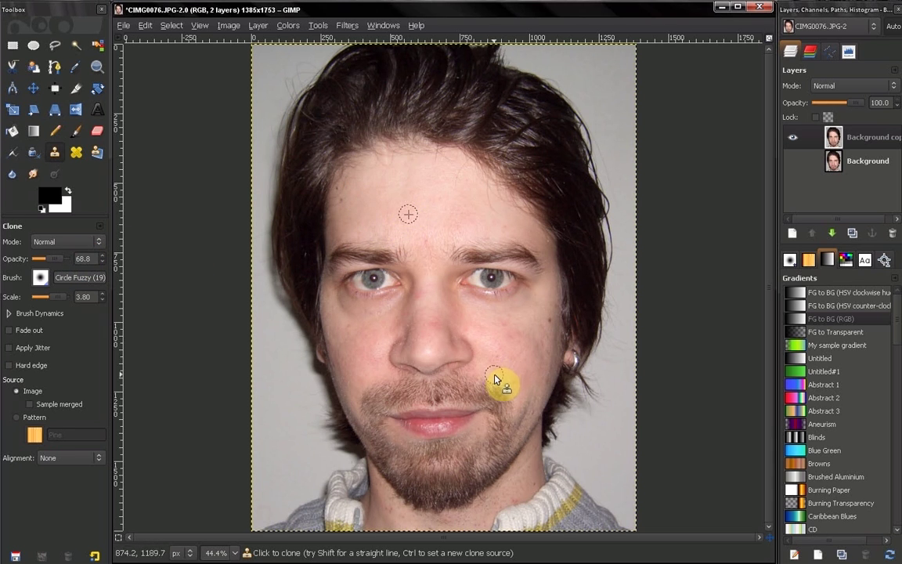
{"action": "left_click", "coordinate": [76, 152]}
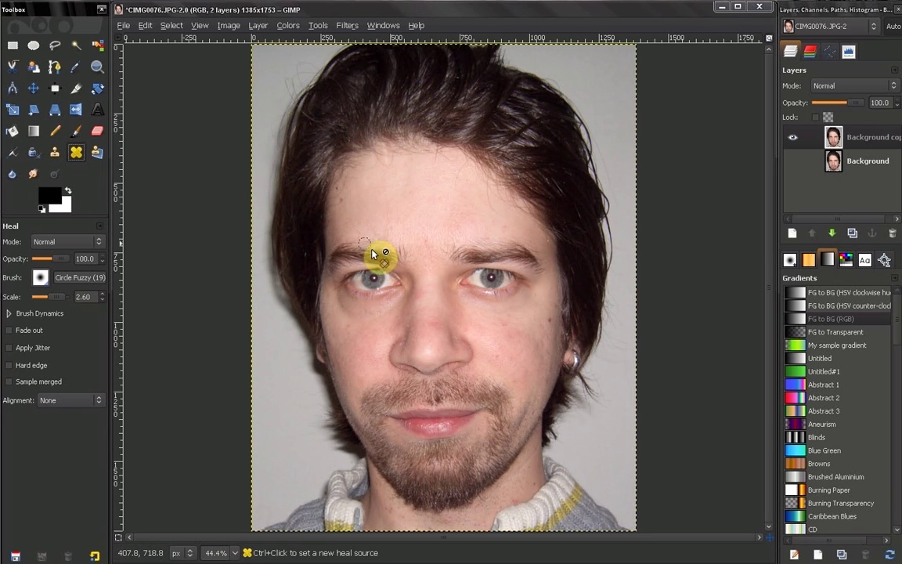
Heal the blemishes along the brow, nose bridge and both cheeks
{"action": "left_click", "coordinate": [424, 248], "text": "ctrl"}
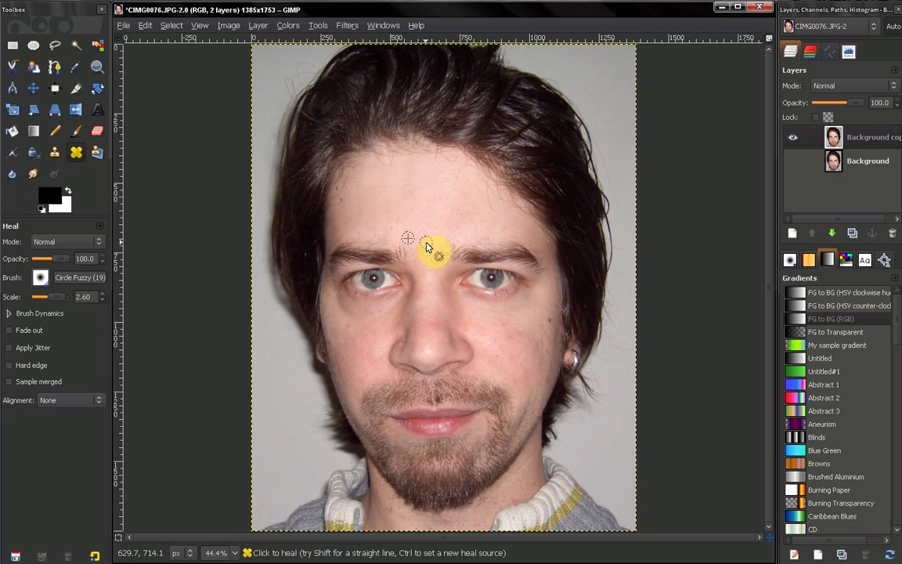
{"action": "left_click", "coordinate": [505, 232], "text": "ctrl"}
{"action": "mouse_move", "coordinate": [480, 350]}
{"action": "left_mouse_down"}
{"action": "mouse_move", "coordinate": [421, 336]}
{"action": "mouse_move", "coordinate": [438, 330]}
{"action": "left_mouse_up"}
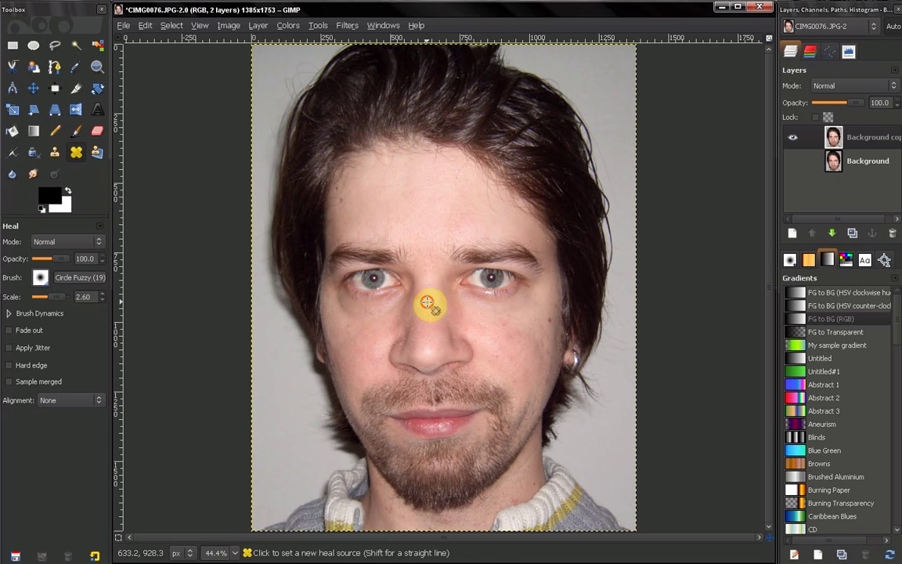
{"action": "left_click", "coordinate": [427, 306], "text": "ctrl"}
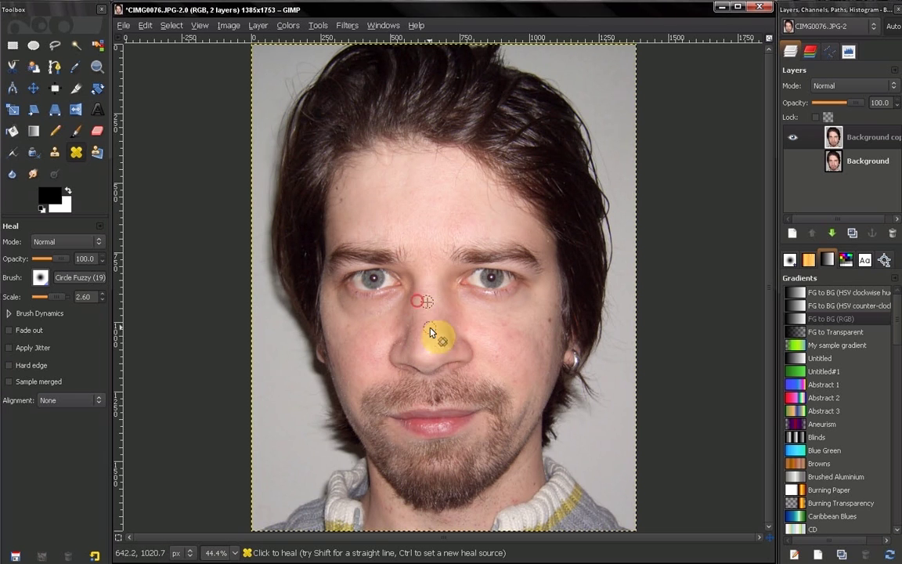
{"action": "left_click", "coordinate": [351, 332], "text": "ctrl"}
{"action": "left_click_drag", "start_coordinate": [369, 329], "coordinate": [370, 320]}
{"action": "left_click", "coordinate": [328, 306], "text": "ctrl"}
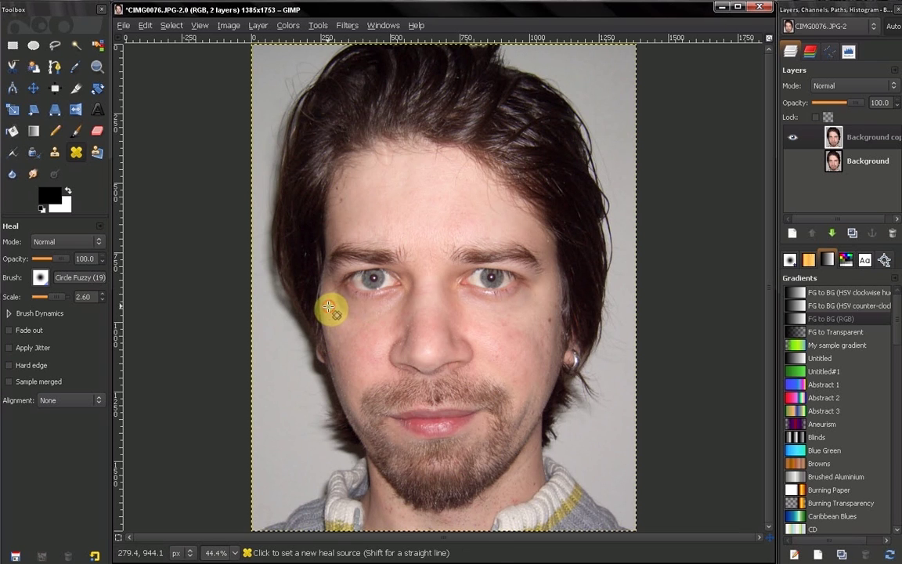
{"action": "left_click", "coordinate": [499, 358], "text": "ctrl"}
{"action": "left_click", "coordinate": [469, 335]}
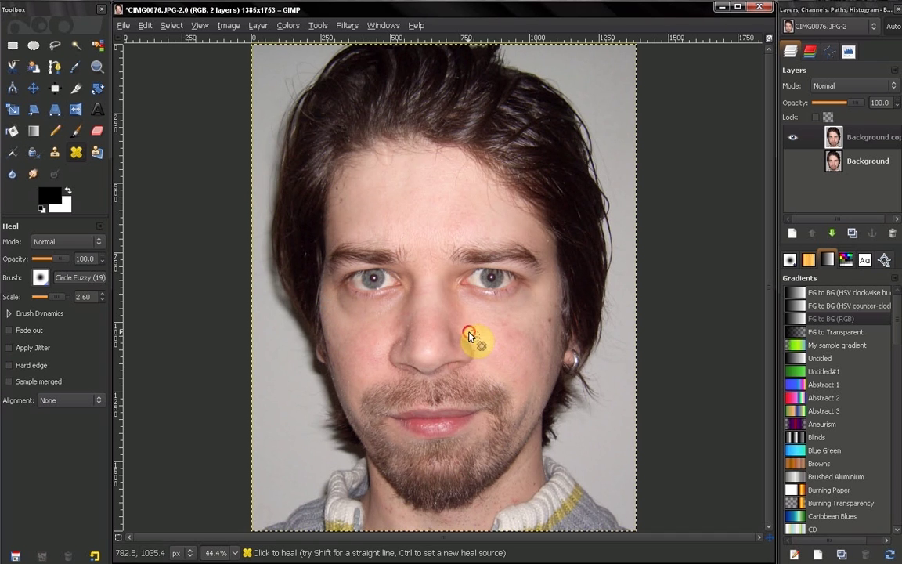
{"action": "left_click", "coordinate": [507, 326]}
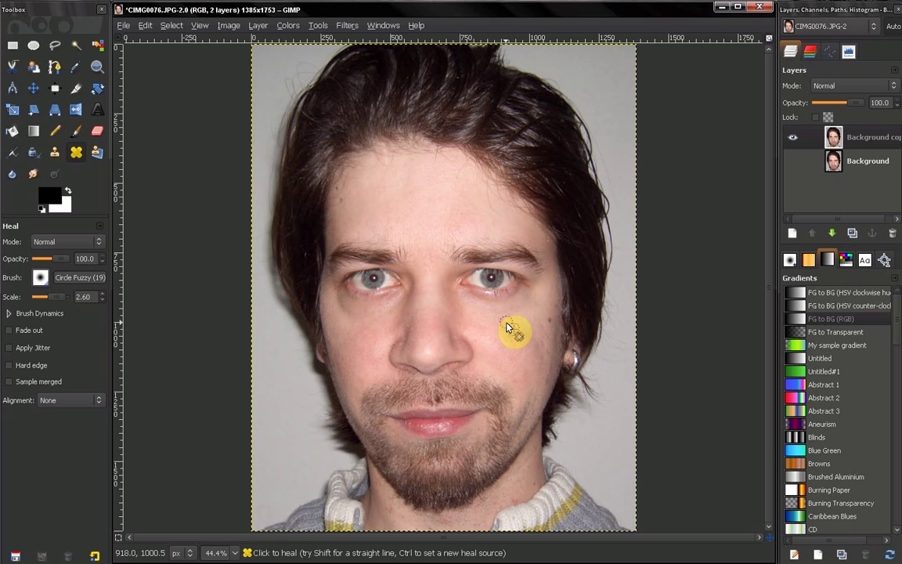
{"action": "left_click_drag", "start_coordinate": [492, 369], "coordinate": [496, 379]}
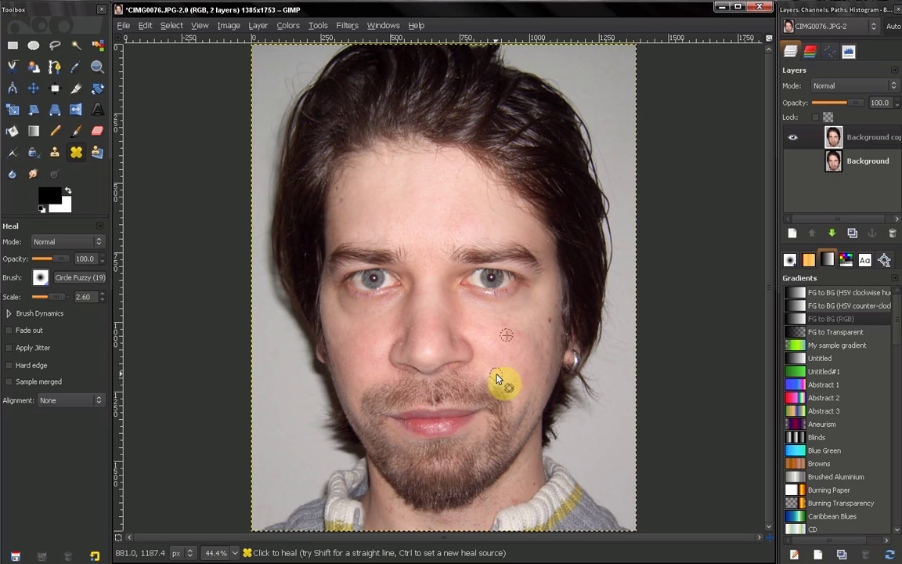
Smooth the lower collar edge and heal the remaining cheek spots toward the nose
{"action": "scroll", "coordinate": [487, 402], "scroll_direction": "down", "scroll_amount": 2}
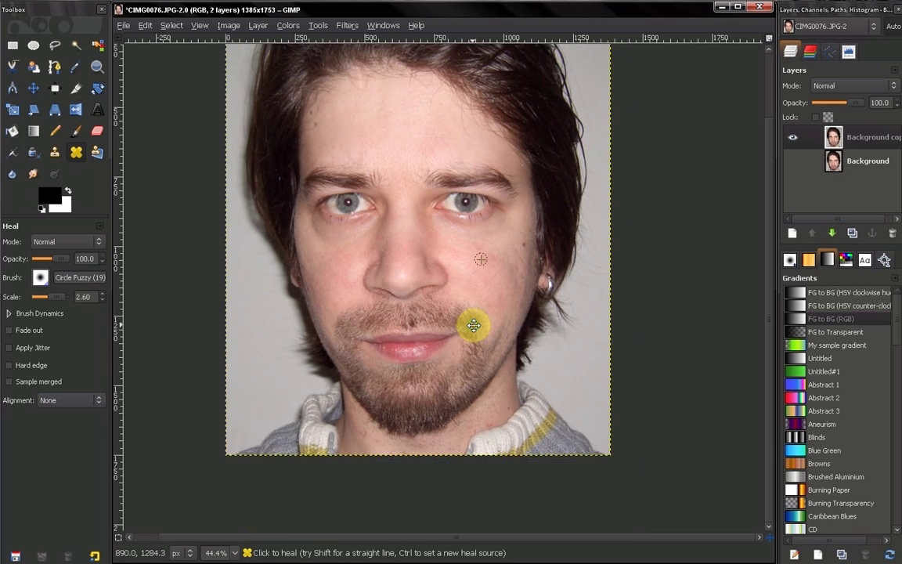
{"action": "left_click", "coordinate": [496, 423]}
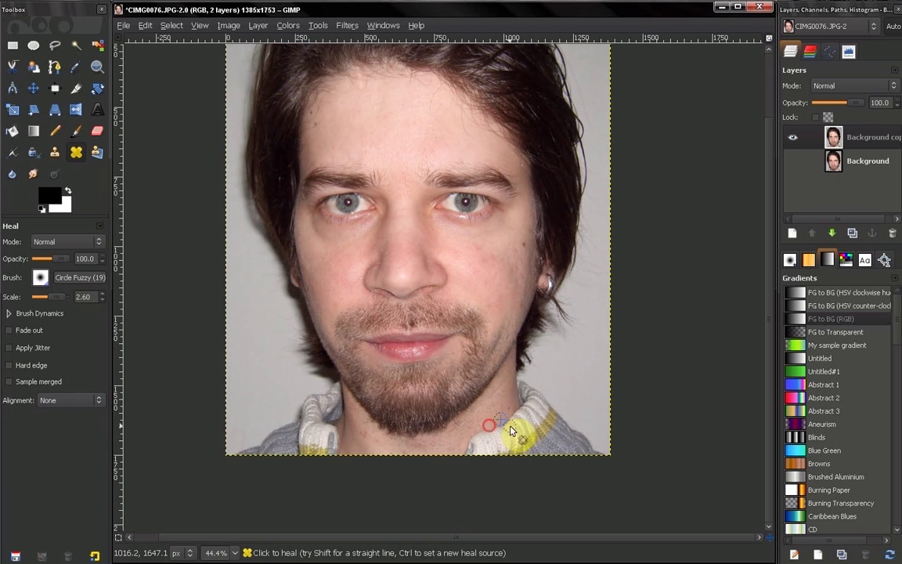
{"action": "left_click_drag", "start_coordinate": [458, 458], "coordinate": [369, 444]}
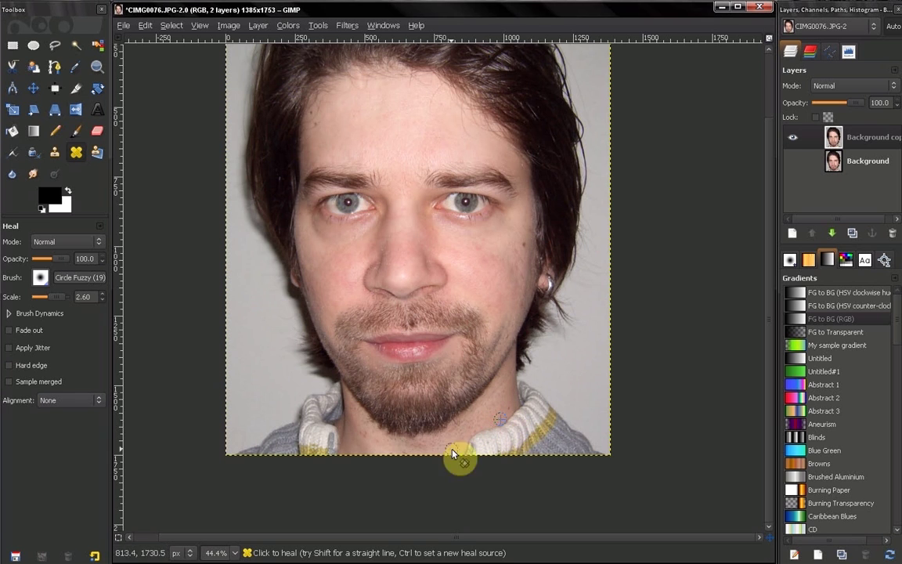
{"action": "left_click", "coordinate": [358, 436], "text": "ctrl"}
{"action": "left_click", "coordinate": [508, 417], "text": "ctrl"}
{"action": "left_click", "coordinate": [473, 257], "text": "ctrl"}
{"action": "left_click", "coordinate": [490, 309]}
{"action": "mouse_move", "coordinate": [499, 330]}
{"action": "left_mouse_down"}
{"action": "mouse_move", "coordinate": [371, 288]}
{"action": "mouse_move", "coordinate": [404, 196]}
{"action": "mouse_move", "coordinate": [427, 186]}
{"action": "left_mouse_up"}
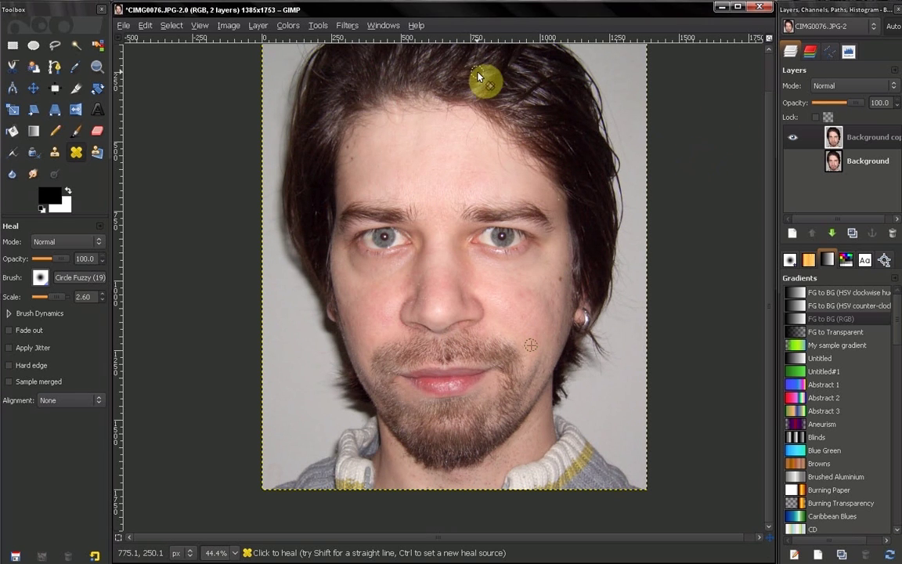
Run Filters > Generic > Wavelet decompose on Background copy with default settings
{"action": "left_click", "coordinate": [346, 25]}
{"action": "mouse_move", "coordinate": [362, 181]}
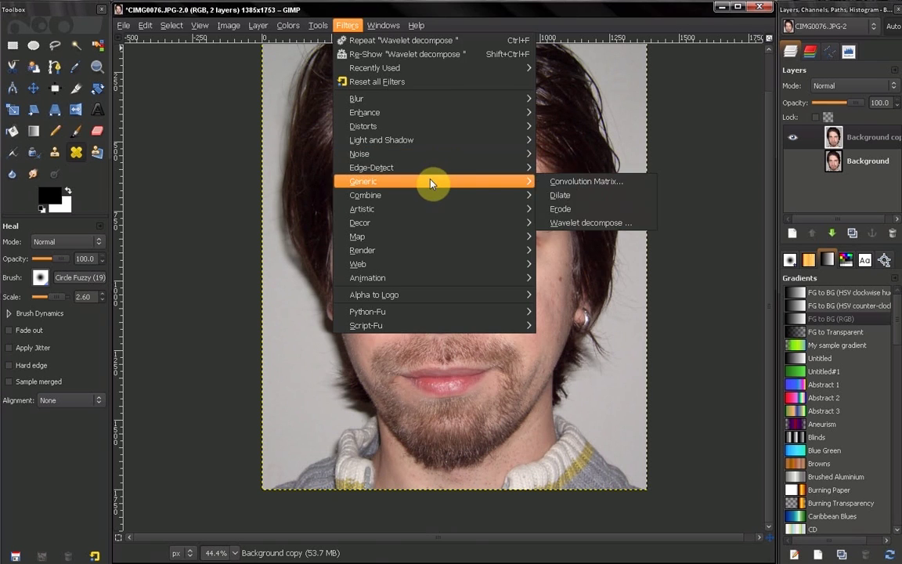
{"action": "left_click", "coordinate": [587, 223]}
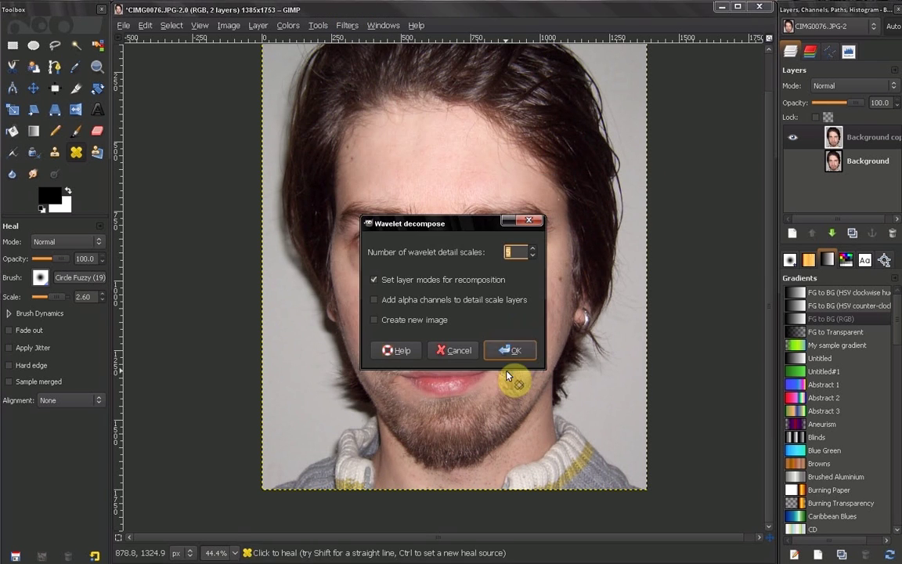
{"action": "left_click", "coordinate": [509, 351]}
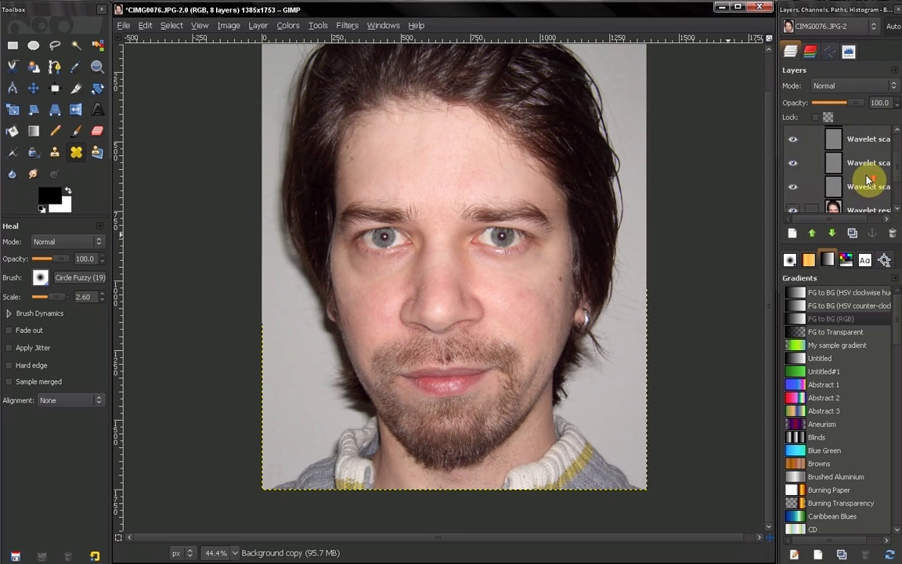
Hide Background copy and the upper wavelet scale layers so only mid-level gray detail shows
{"action": "scroll", "coordinate": [867, 180], "scroll_direction": "up", "scroll_amount": 1}
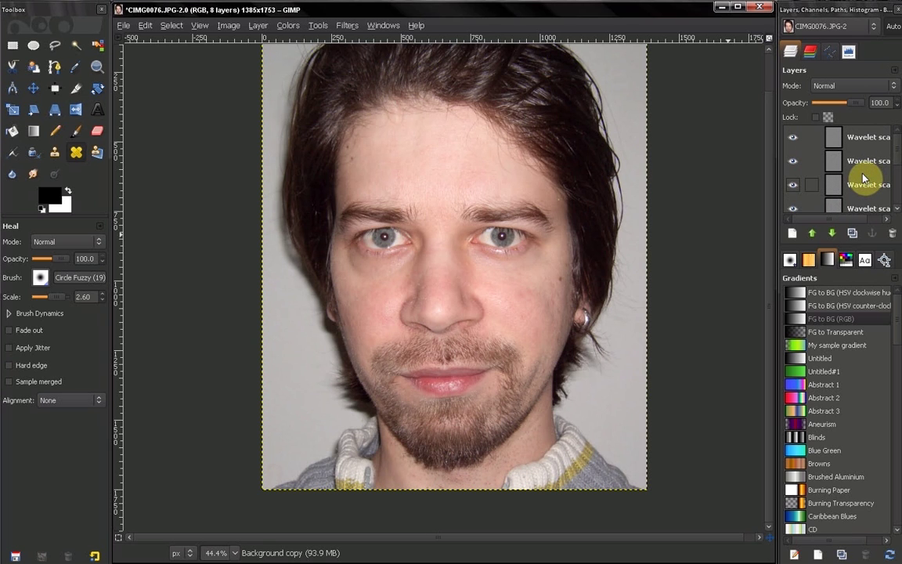
{"action": "scroll", "coordinate": [897, 174], "scroll_direction": "down", "scroll_amount": 1}
{"action": "scroll", "coordinate": [892, 172], "scroll_direction": "down", "scroll_amount": 2}
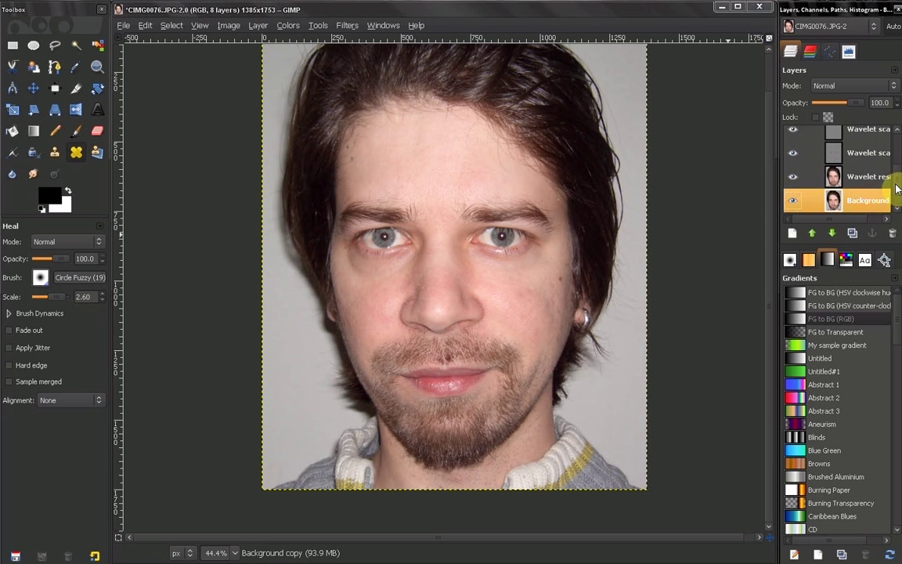
{"action": "scroll", "coordinate": [893, 173], "scroll_direction": "up", "scroll_amount": 2}
{"action": "scroll", "coordinate": [889, 179], "scroll_direction": "down", "scroll_amount": 2}
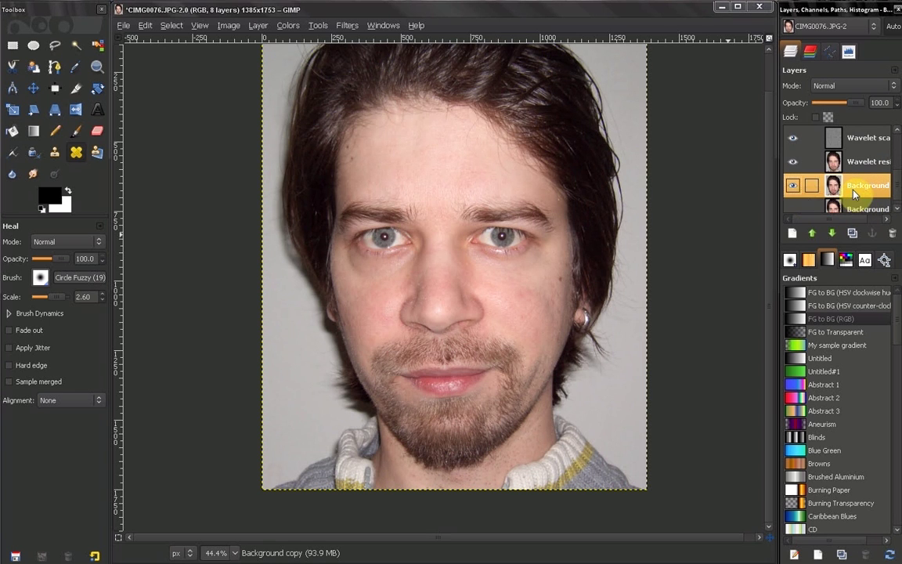
{"action": "left_click", "coordinate": [794, 164]}
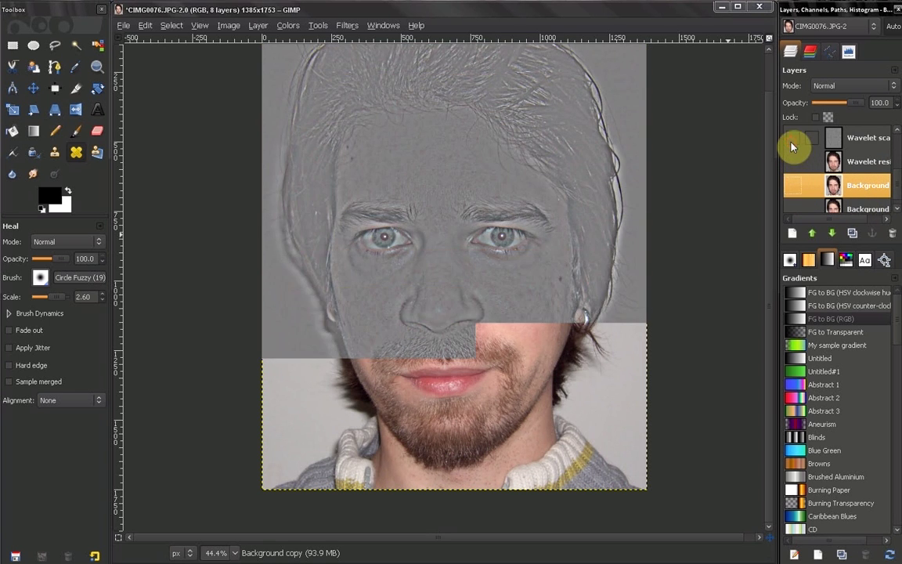
{"action": "scroll", "coordinate": [799, 180], "scroll_direction": "up", "scroll_amount": 2}
{"action": "scroll", "coordinate": [799, 188], "scroll_direction": "down", "scroll_amount": 1}
{"action": "left_click", "coordinate": [797, 192]}
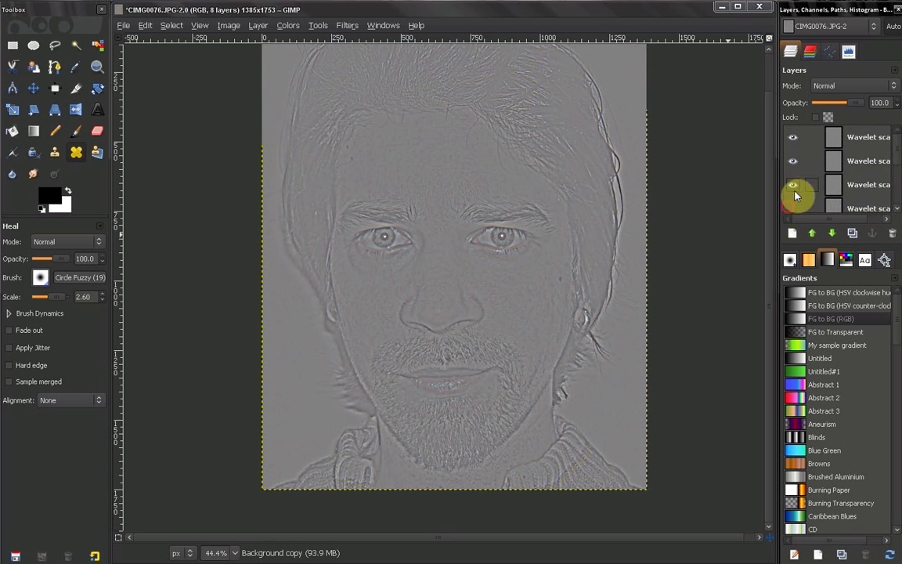
{"action": "scroll", "coordinate": [806, 184], "scroll_direction": "up", "scroll_amount": 1}
{"action": "left_click", "coordinate": [795, 206]}
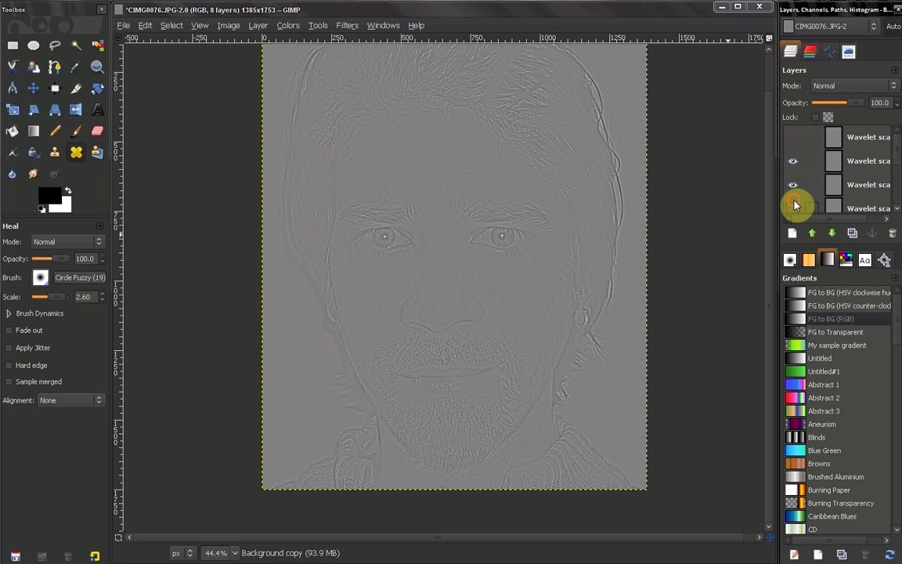
{"action": "scroll", "coordinate": [796, 174], "scroll_direction": "up", "scroll_amount": 1}
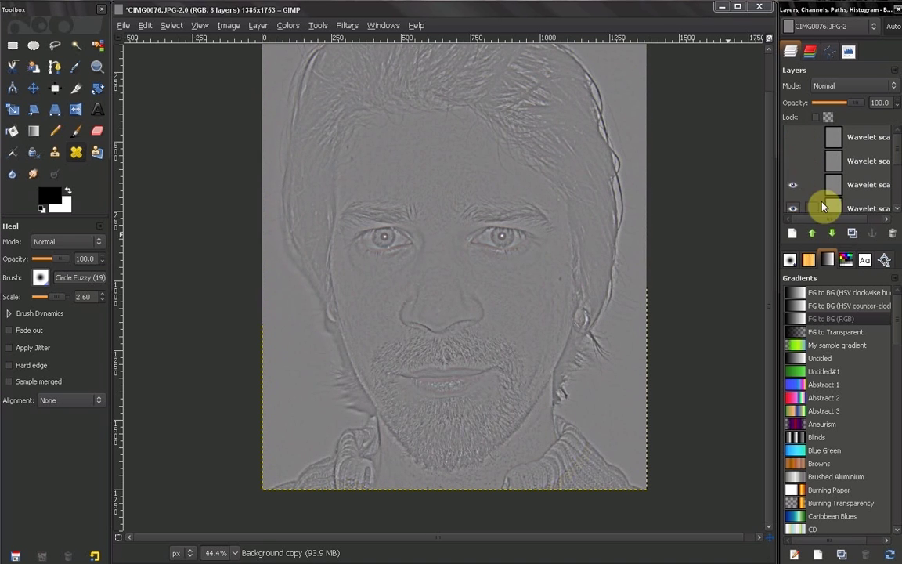
Select Wavelet scale 4 and sample the neutral mid-gray near the cheek as foreground colour
{"action": "left_click", "coordinate": [848, 190]}
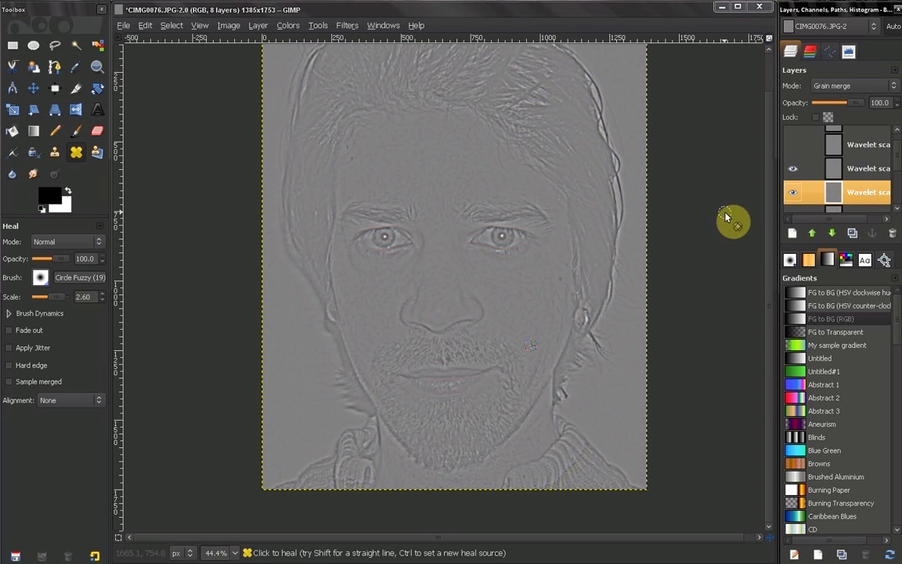
{"action": "left_click", "coordinate": [76, 70]}
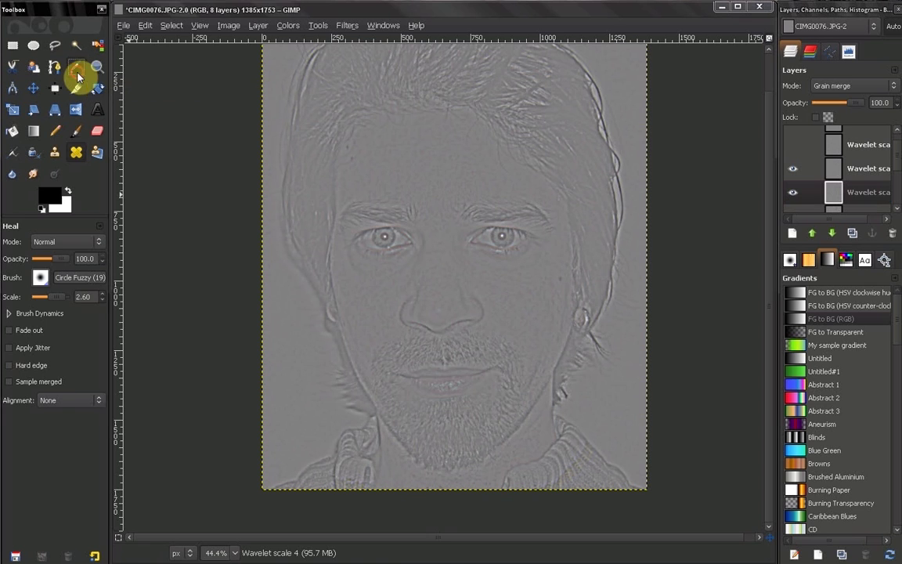
{"action": "left_click", "coordinate": [518, 317]}
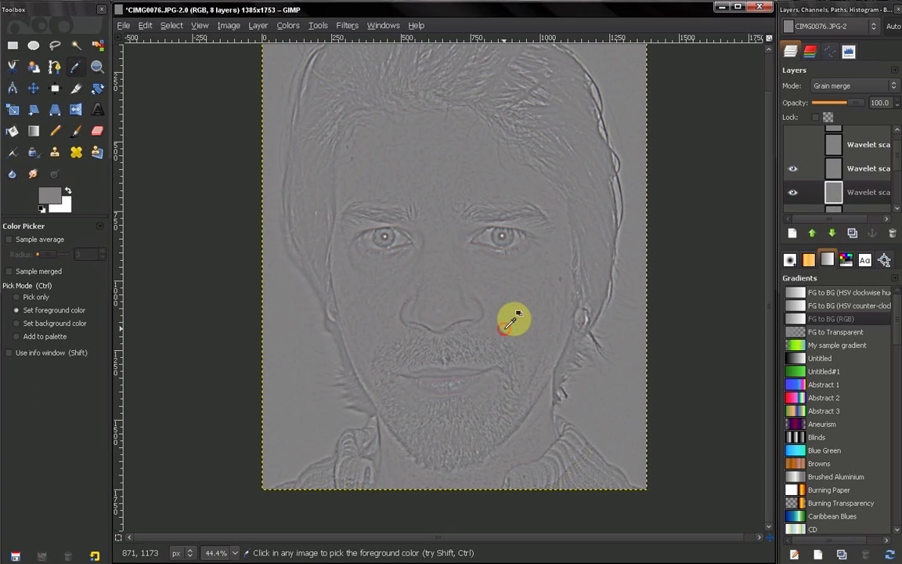
{"action": "left_click", "coordinate": [75, 131]}
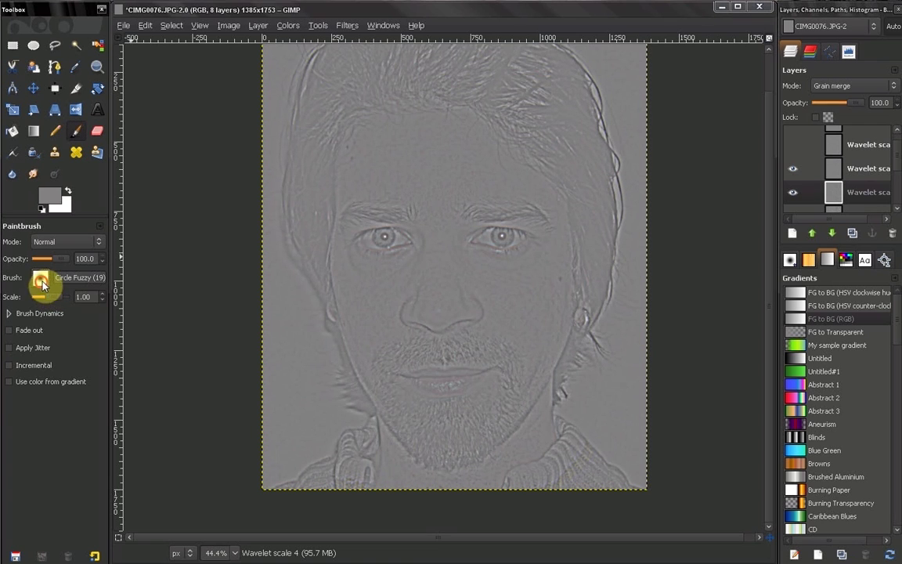
Paint gray with a Circle Fuzzy brush at scale 5.60 over skin near the nose and left jaw
{"action": "left_click", "coordinate": [40, 278]}
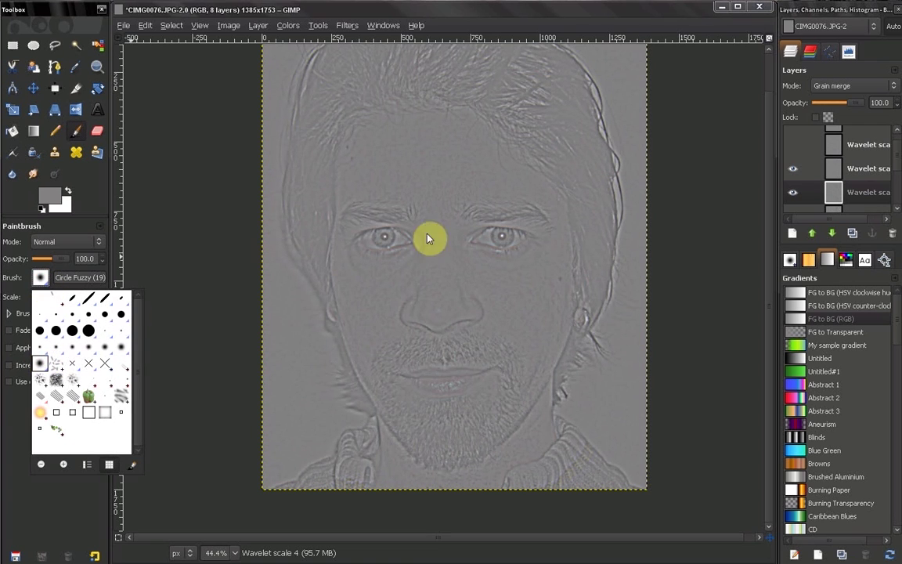
{"action": "left_click", "coordinate": [515, 307]}
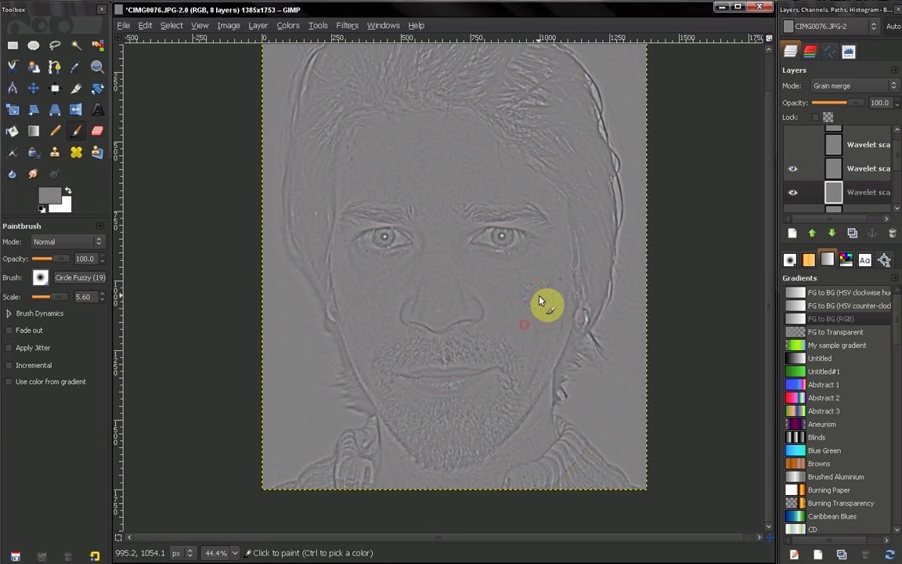
{"action": "key", "text": "bracketright"}
{"action": "key", "text": "bracketright"}
{"action": "key", "text": "bracketright"}
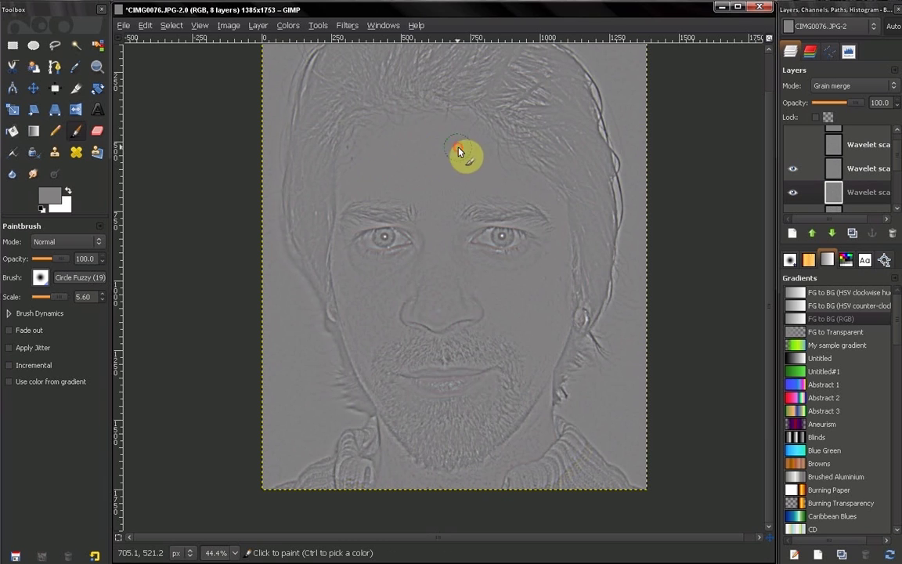
{"action": "left_click", "coordinate": [384, 295]}
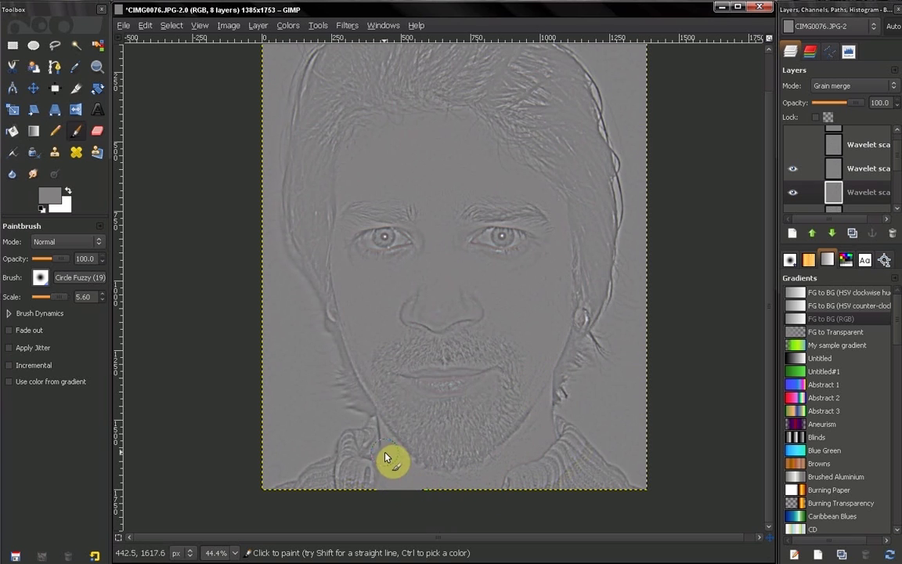
{"action": "left_click", "coordinate": [359, 358]}
{"action": "left_click_drag", "start_coordinate": [359, 358], "coordinate": [340, 319]}
Show the top two wavelet scale layers, hide the original Background, and select Background copy
{"action": "left_click", "coordinate": [795, 147]}
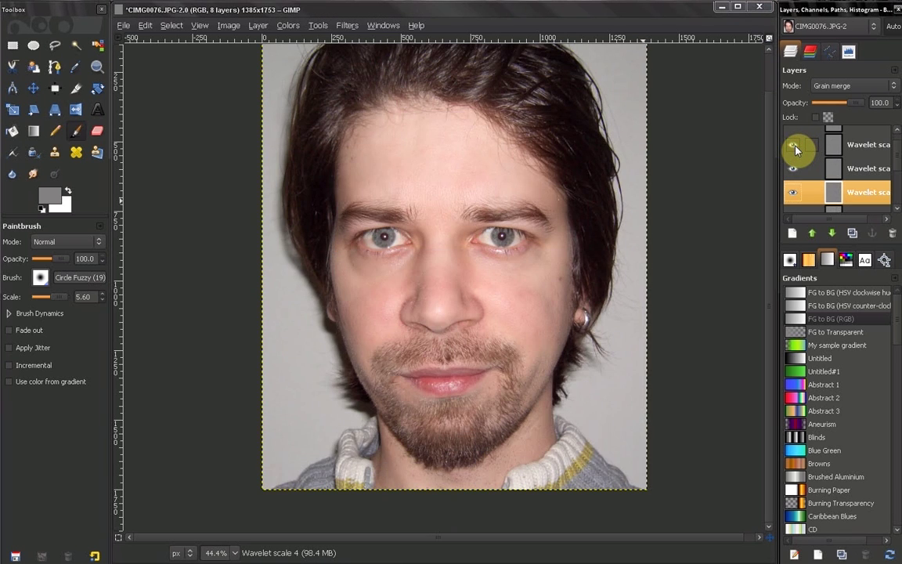
{"action": "left_click", "coordinate": [794, 171]}
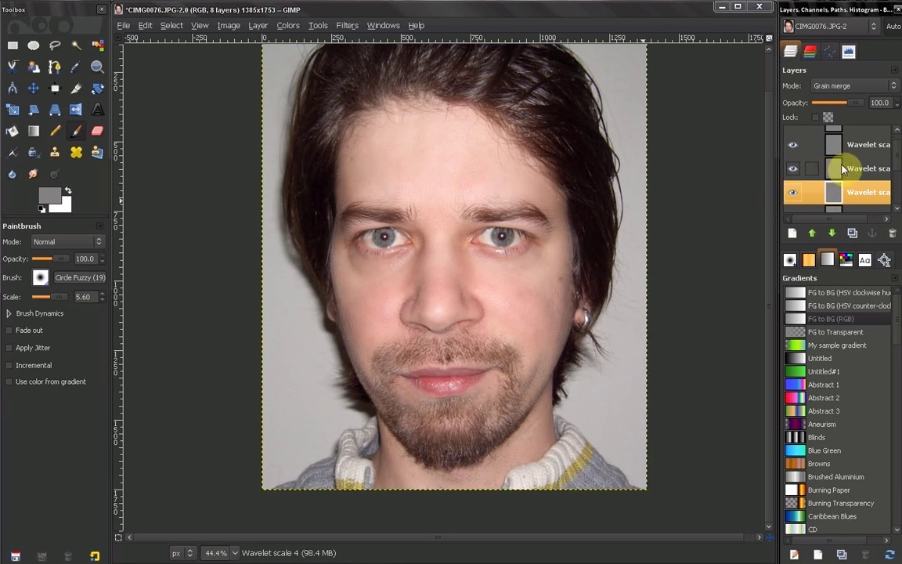
{"action": "scroll", "coordinate": [894, 141], "scroll_direction": "up", "scroll_amount": 1}
{"action": "scroll", "coordinate": [893, 157], "scroll_direction": "down", "scroll_amount": 3}
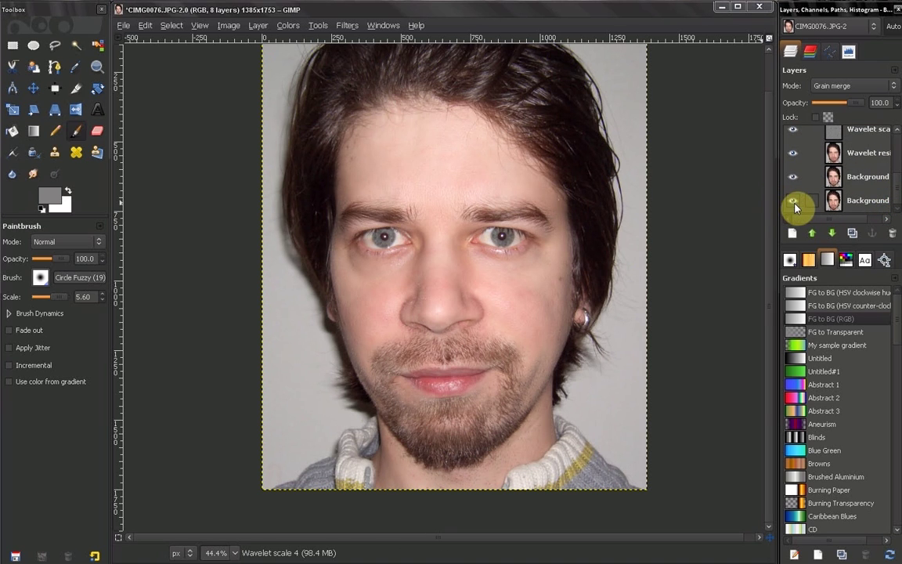
{"action": "left_click", "coordinate": [794, 202]}
{"action": "left_click", "coordinate": [847, 177]}
{"action": "right_click", "coordinate": [848, 177]}
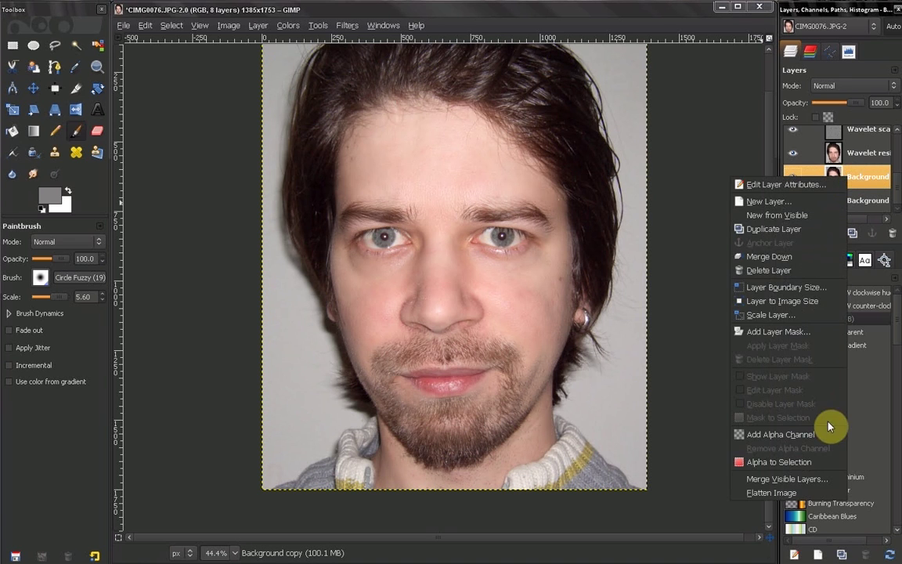
Merge all visible wavelet layers into one Background copy layer with Merge Visible Layers
{"action": "left_click", "coordinate": [786, 480]}
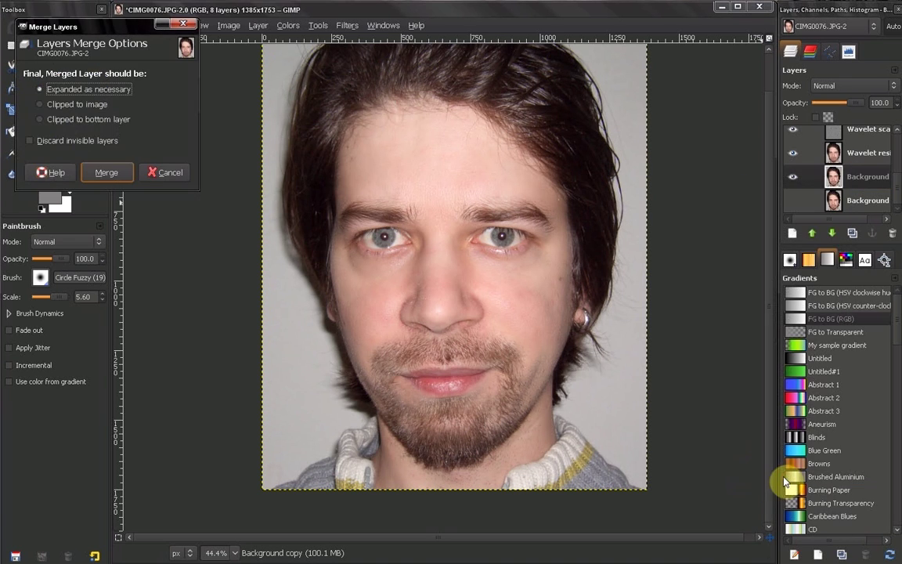
{"action": "left_click", "coordinate": [100, 175]}
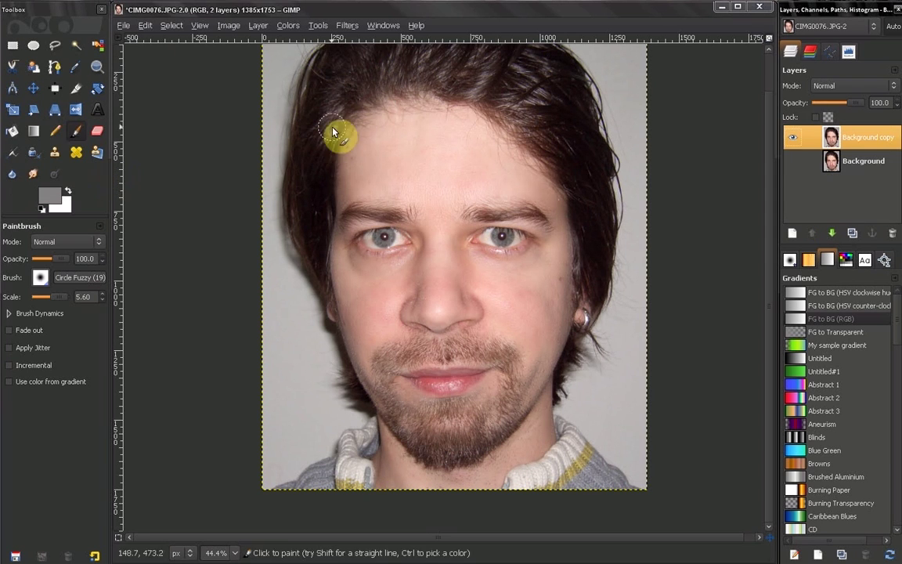
Show the original Background, toggle the retouched layer to compare, then zoom into the forehead and eyes
{"action": "left_click", "coordinate": [792, 163]}
{"action": "left_click", "coordinate": [878, 139]}
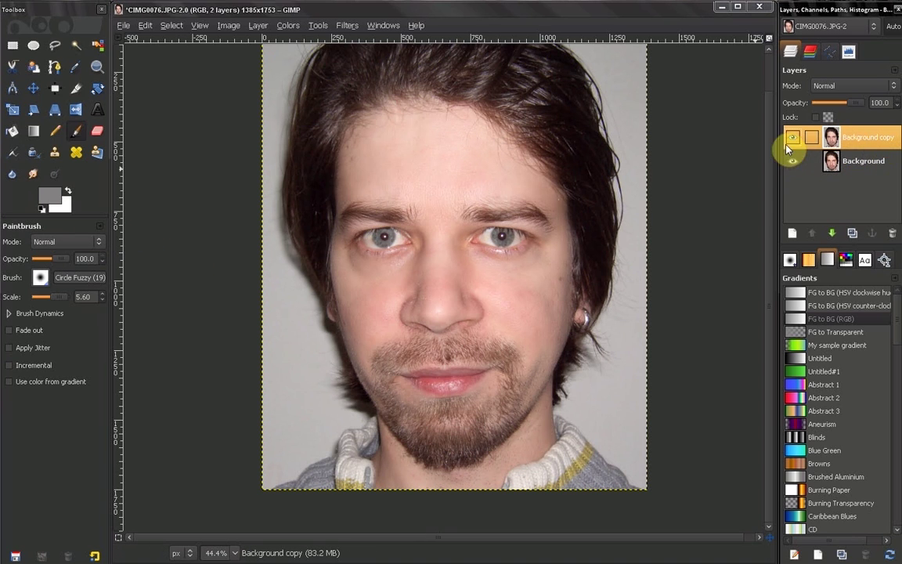
{"action": "left_click", "coordinate": [792, 138]}
{"action": "left_click", "coordinate": [792, 139]}
{"action": "left_click", "coordinate": [97, 67]}
{"action": "left_click_drag", "start_coordinate": [344, 145], "coordinate": [537, 238]}
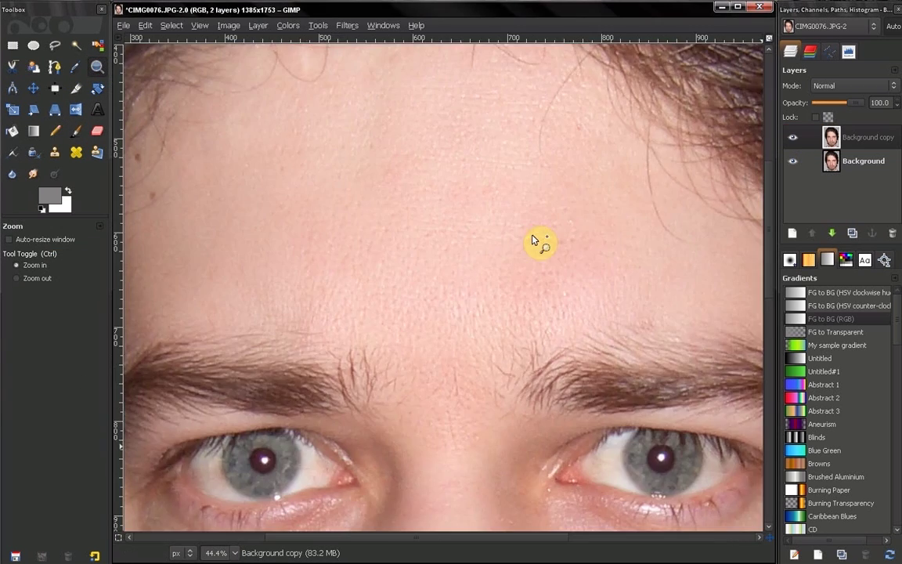
Pan the close-up view across the forehead, eyes, nose and moustache to check the smoothed skin
{"action": "scroll", "coordinate": [501, 266], "scroll_direction": "down", "scroll_amount": 1}
{"action": "left_click_drag", "start_coordinate": [501, 274], "coordinate": [469, 141]}
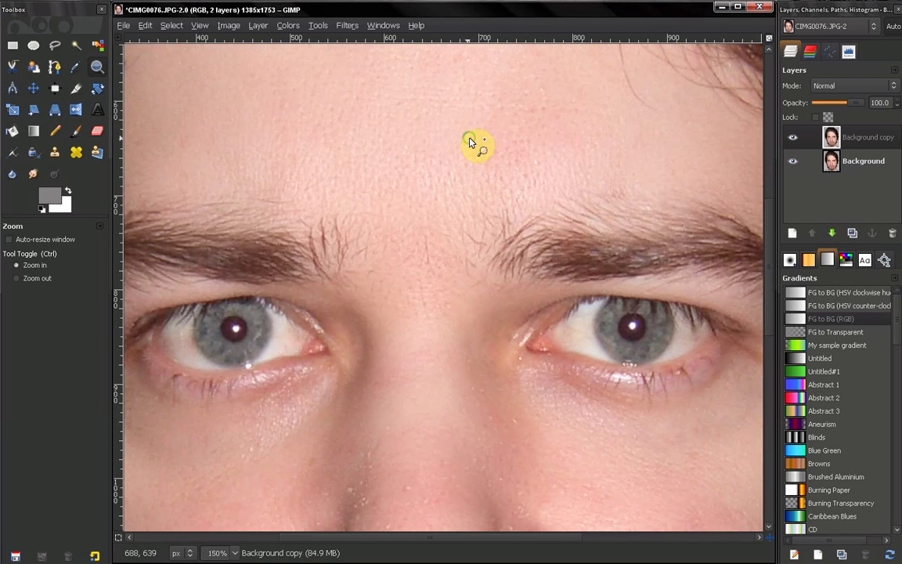
{"action": "left_click_drag", "start_coordinate": [463, 292], "coordinate": [498, 410]}
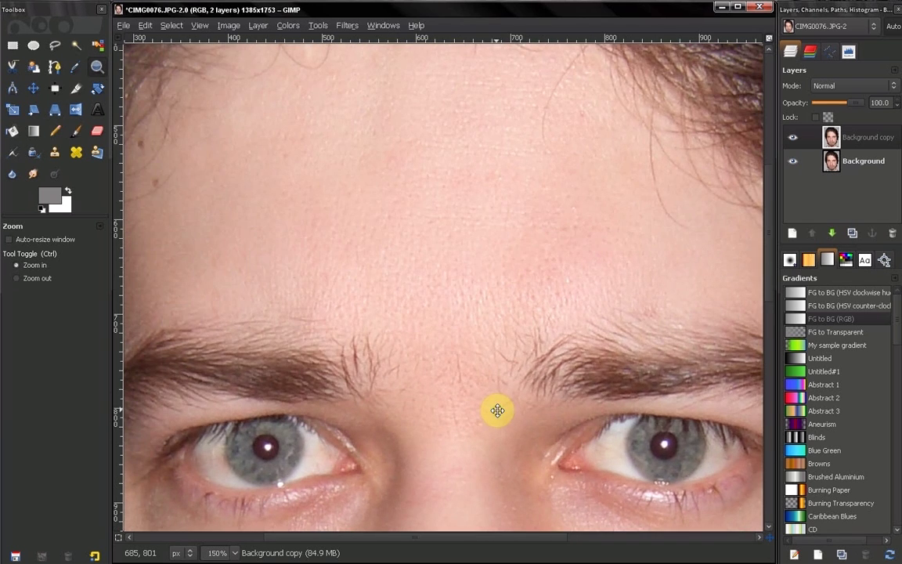
{"action": "left_click_drag", "start_coordinate": [473, 368], "coordinate": [392, 108]}
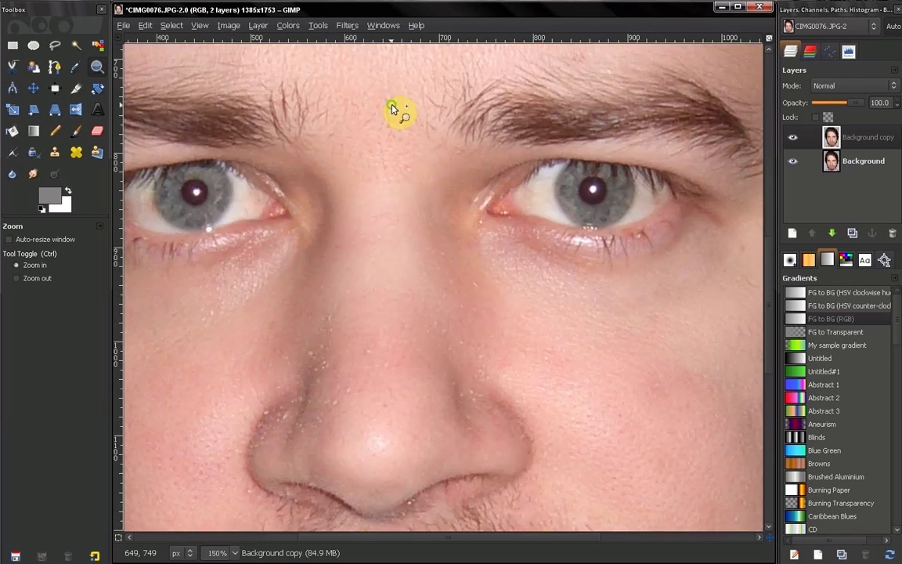
{"action": "scroll", "coordinate": [489, 383], "scroll_direction": "down", "scroll_amount": 3}
{"action": "scroll", "coordinate": [433, 251], "scroll_direction": "down", "scroll_amount": 1}
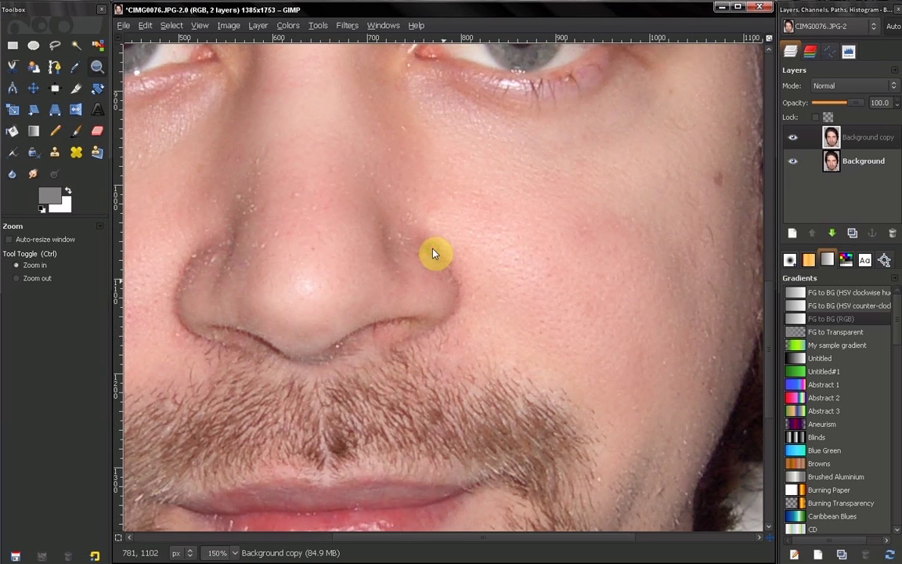
{"action": "scroll", "coordinate": [449, 292], "scroll_direction": "down", "scroll_amount": 1}
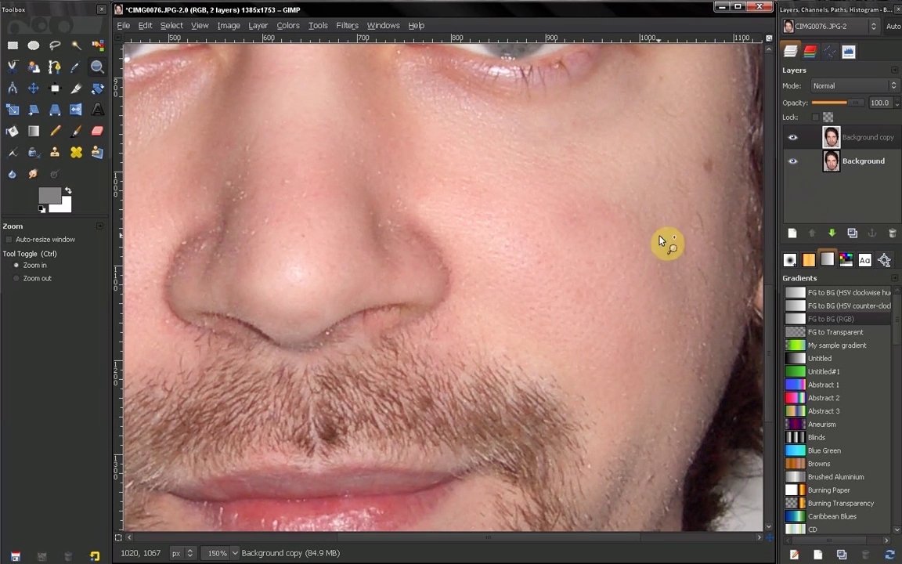
{"action": "left_click", "coordinate": [234, 553]}
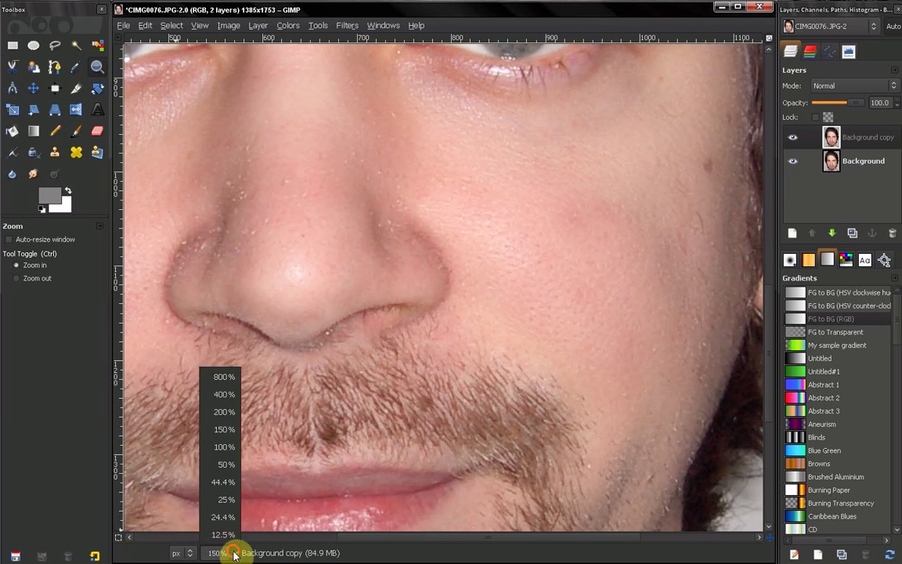
Zoom back to 44.4% and hide the Background copy layer to compare with the original
{"action": "left_click", "coordinate": [233, 484]}
{"action": "left_click", "coordinate": [792, 138]}
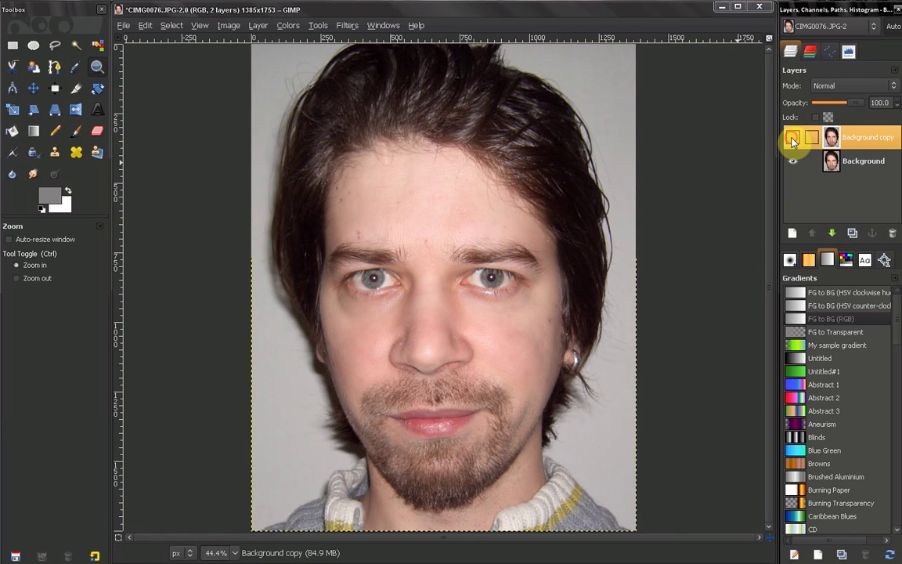